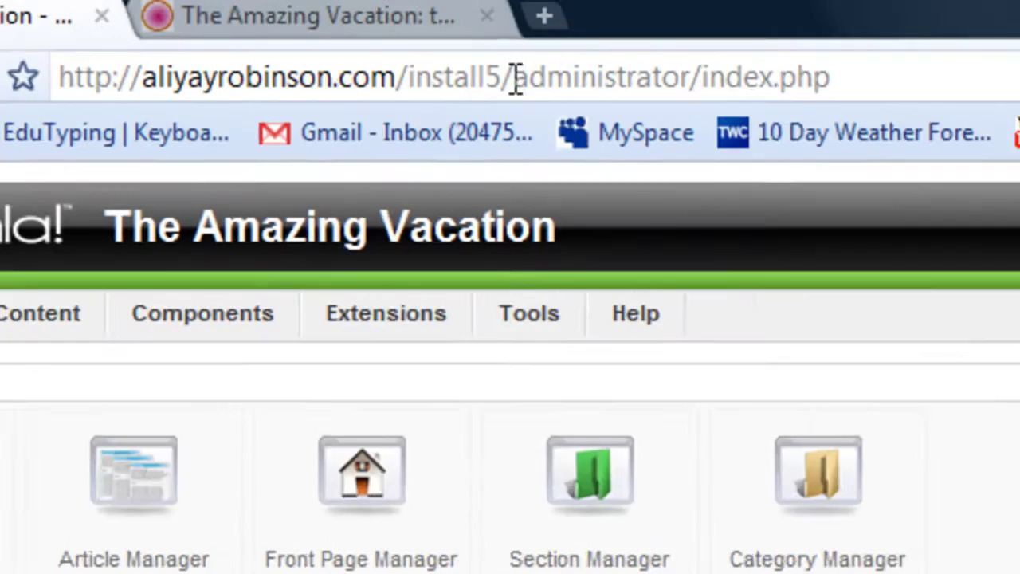
Step: From the administrator Template Manager, open JA_Purity for editing to reveal its Parameters section
{"action": "left_click_drag", "start_coordinate": [317, 4], "coordinate": [381, 4]}
{"action": "left_click_drag", "start_coordinate": [811, 112], "coordinate": [851, 114]}
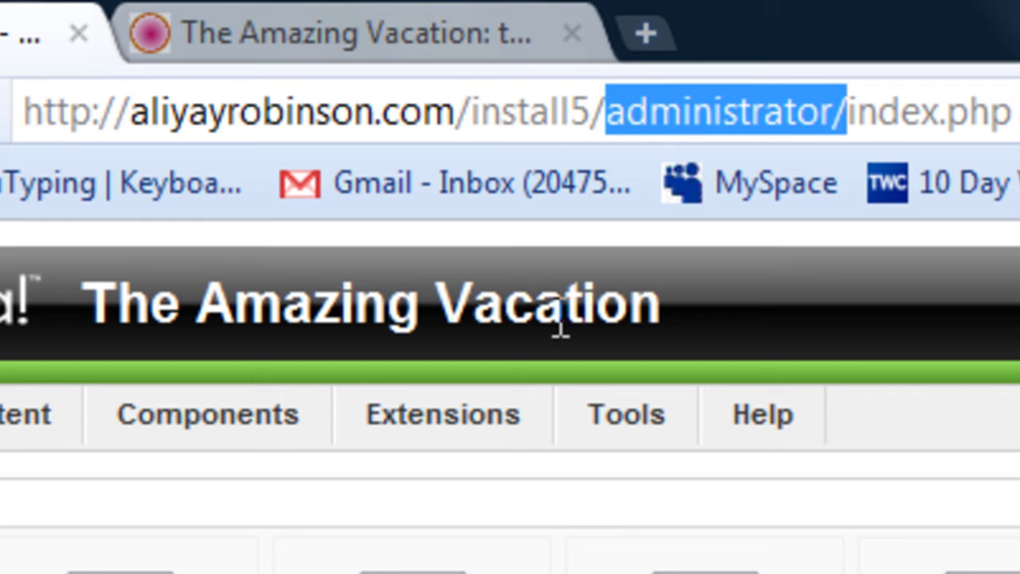
{"action": "mouse_move", "coordinate": [465, 418]}
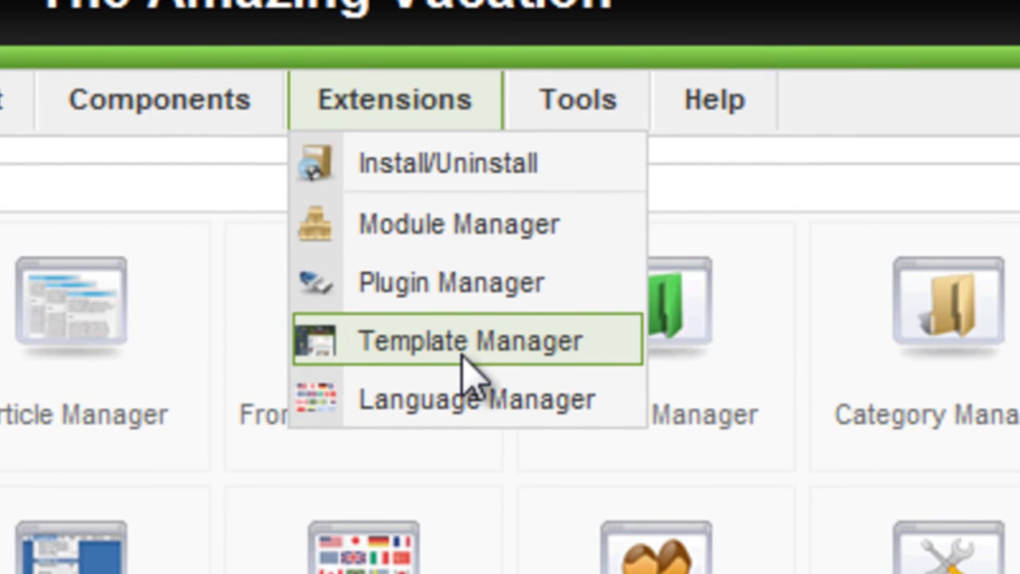
{"action": "left_click", "coordinate": [470, 375]}
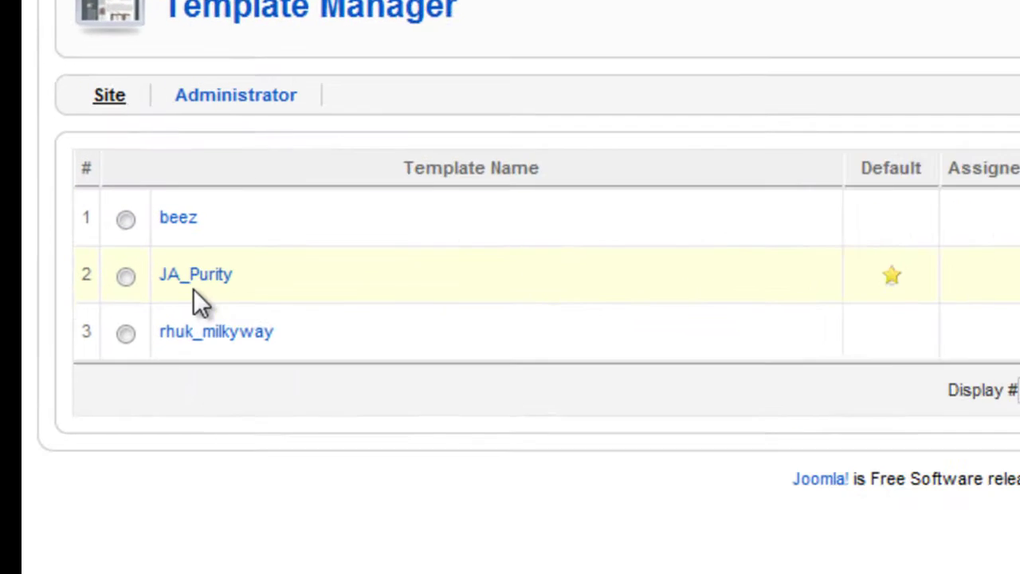
{"action": "mouse_move", "coordinate": [209, 279]}
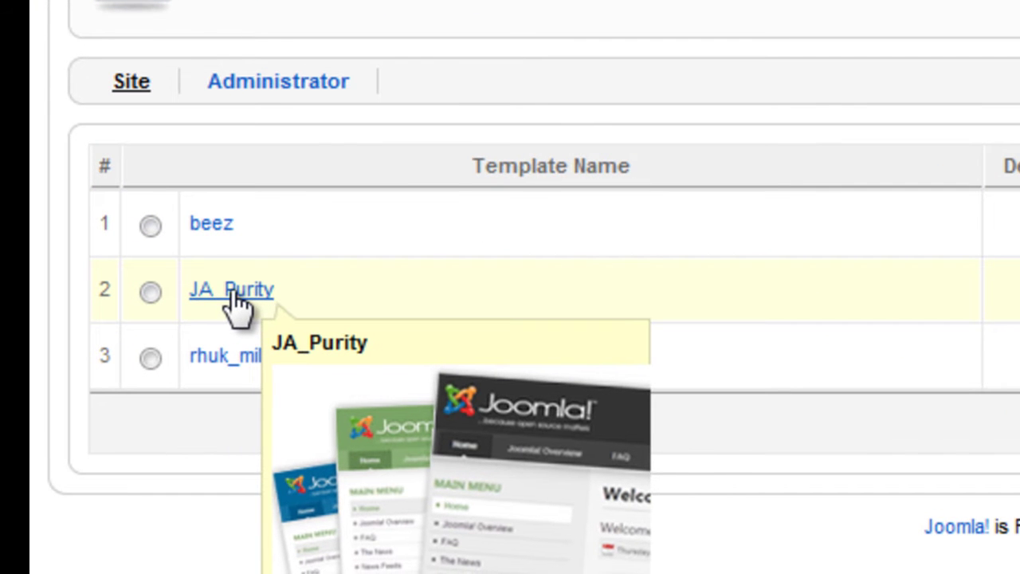
{"action": "left_click", "coordinate": [231, 290]}
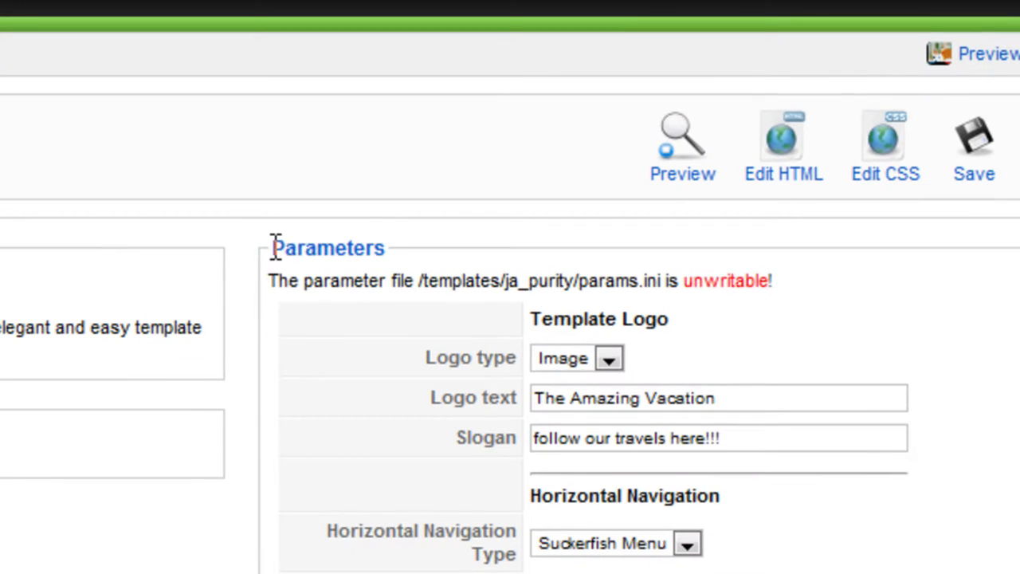
{"action": "left_click_drag", "start_coordinate": [366, 223], "coordinate": [456, 224]}
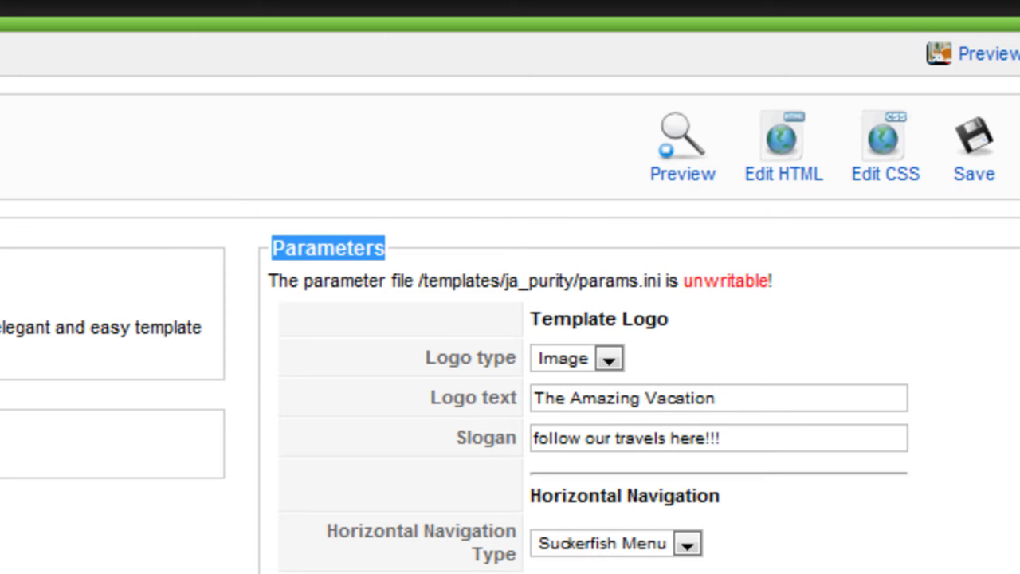
{"action": "mouse_move", "coordinate": [478, 359]}
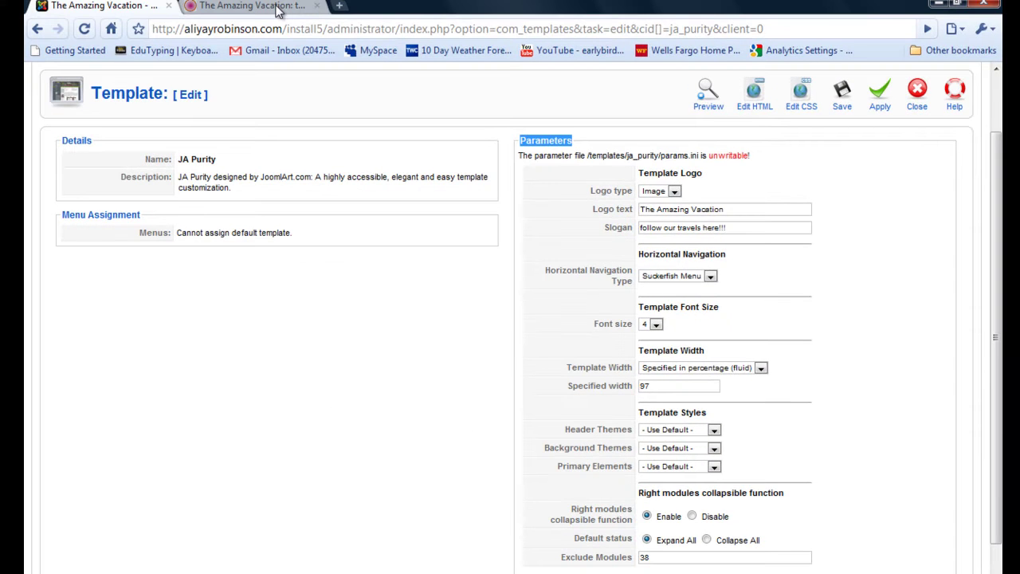
Step: Compare with the front page, then change the JA Purity Logo type to Text
{"action": "left_click", "coordinate": [217, 0]}
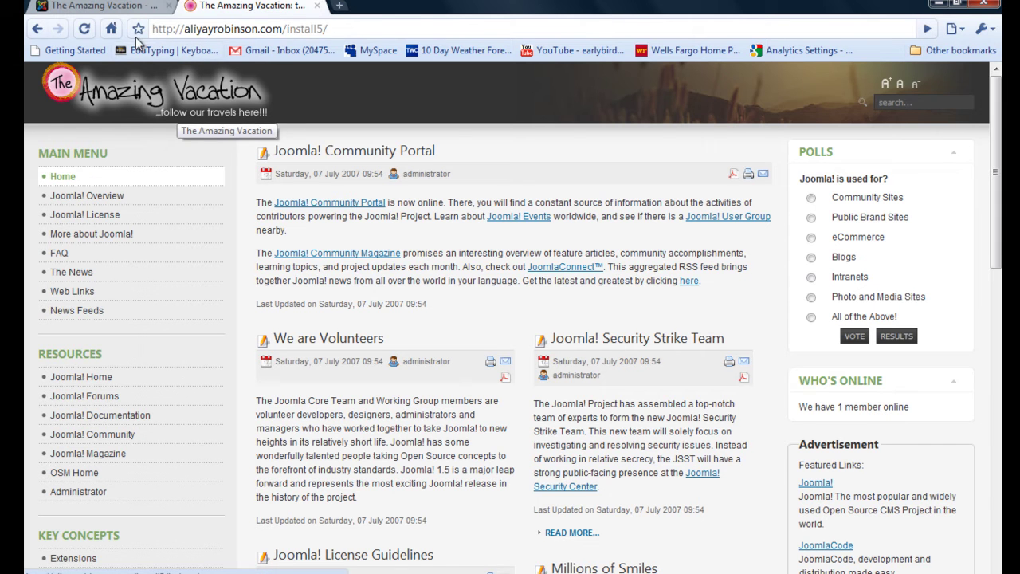
{"action": "left_click", "coordinate": [127, 6]}
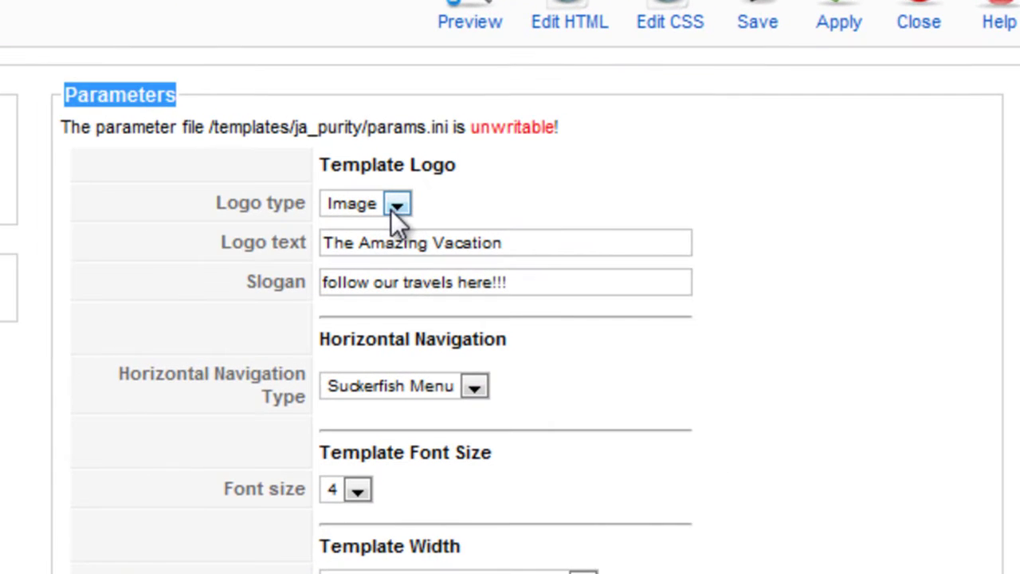
{"action": "left_click", "coordinate": [498, 201]}
{"action": "left_click", "coordinate": [378, 251]}
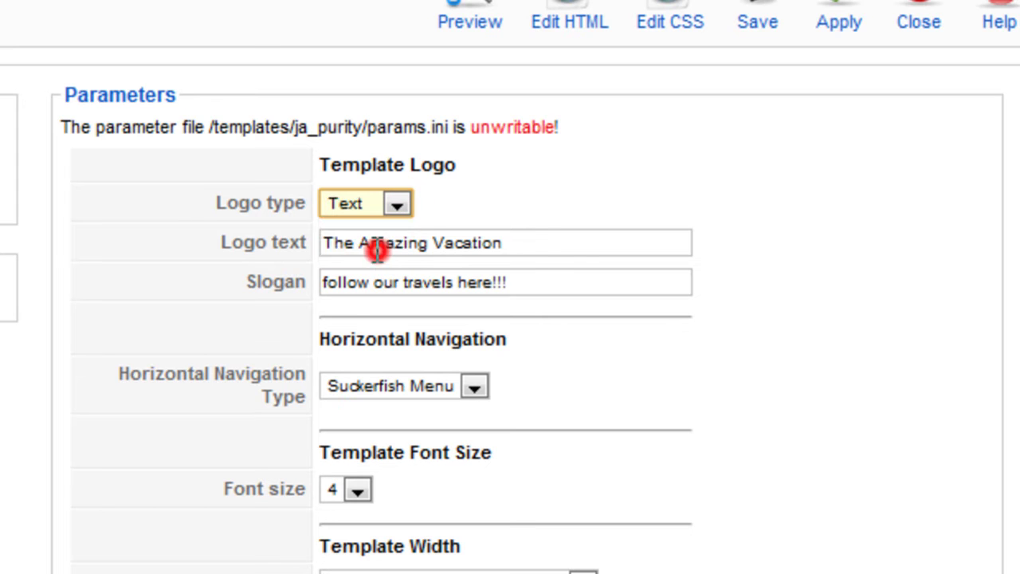
Step: Select the logo text 'The Amazing Vacation' and the slogan 'follow our travels here!!!'
{"action": "left_click", "coordinate": [504, 245]}
{"action": "left_click_drag", "start_coordinate": [504, 245], "coordinate": [322, 245]}
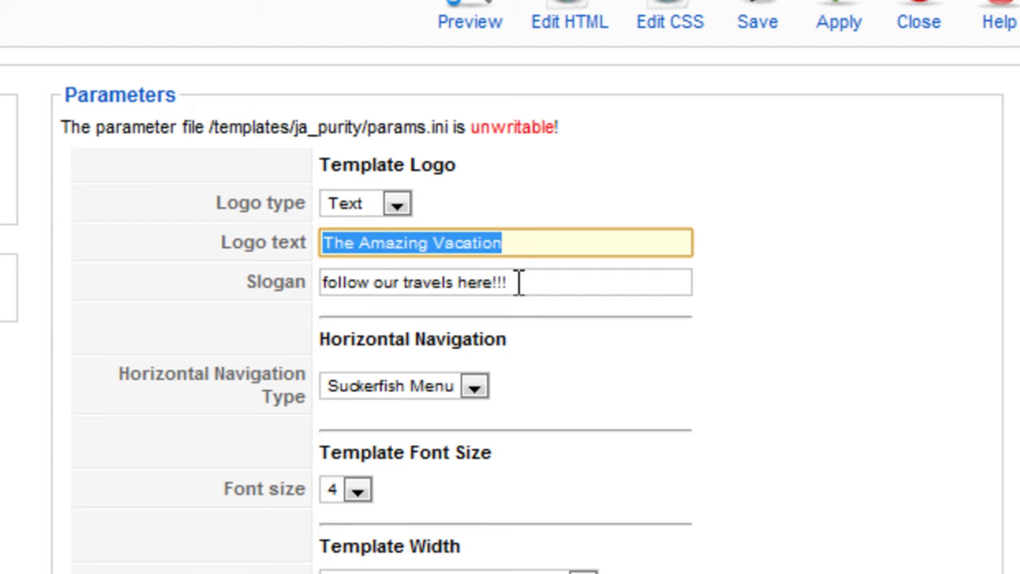
{"action": "left_click_drag", "start_coordinate": [519, 282], "coordinate": [319, 275]}
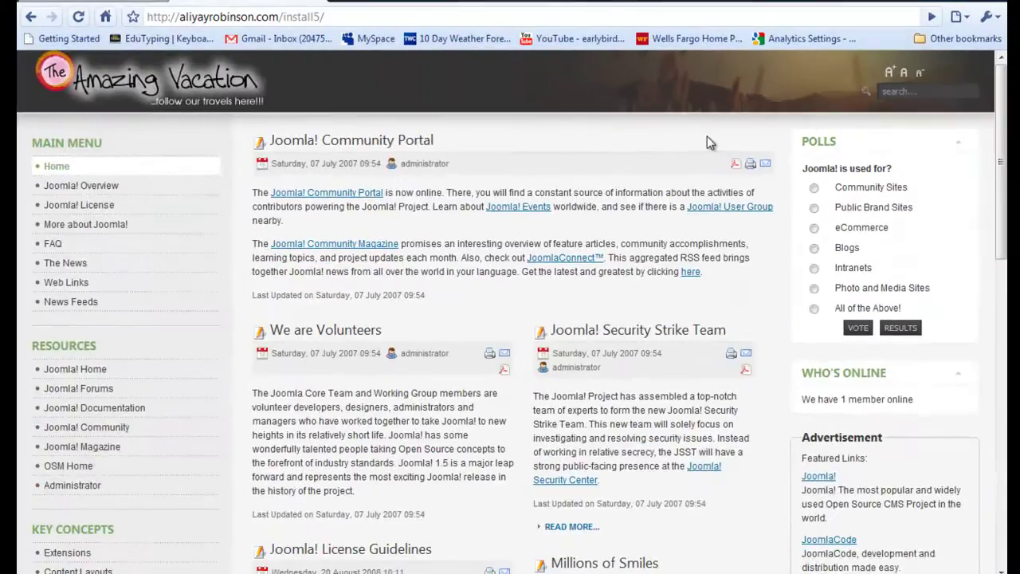
{"action": "scroll", "coordinate": [710, 140], "scroll_direction": "down", "scroll_amount": 4}
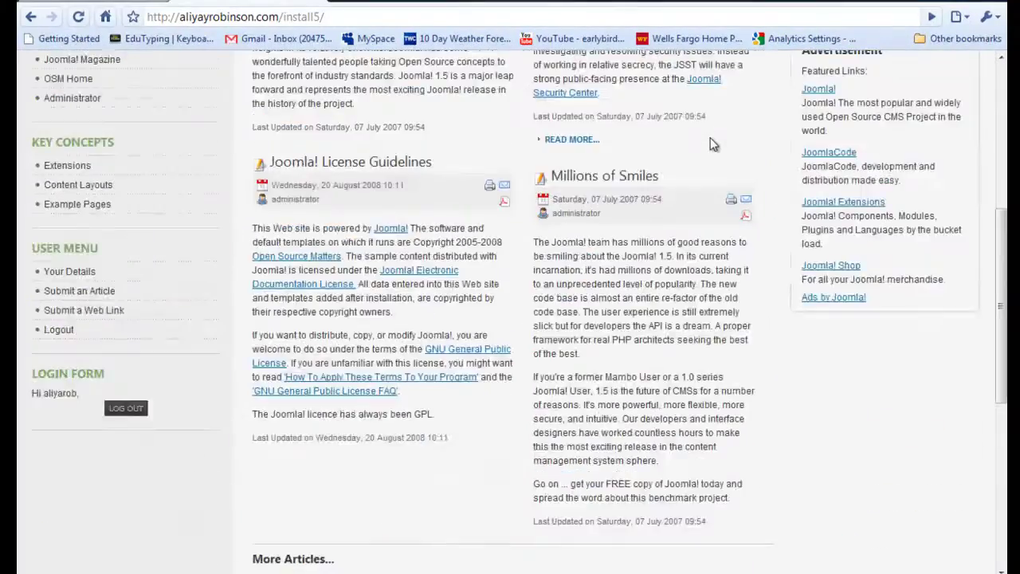
{"action": "scroll", "coordinate": [713, 144], "scroll_direction": "down", "scroll_amount": 5}
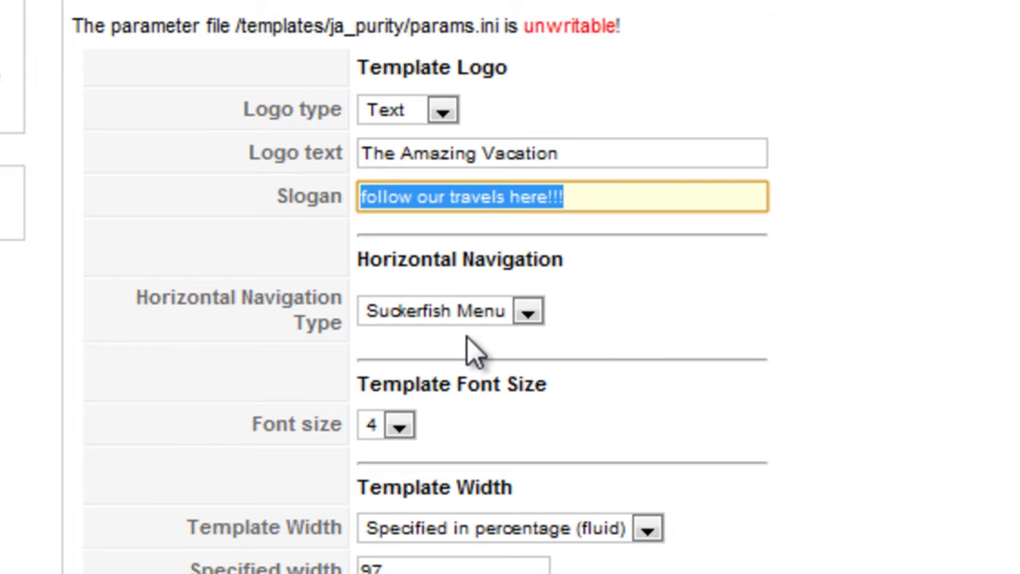
{"action": "left_click", "coordinate": [528, 313]}
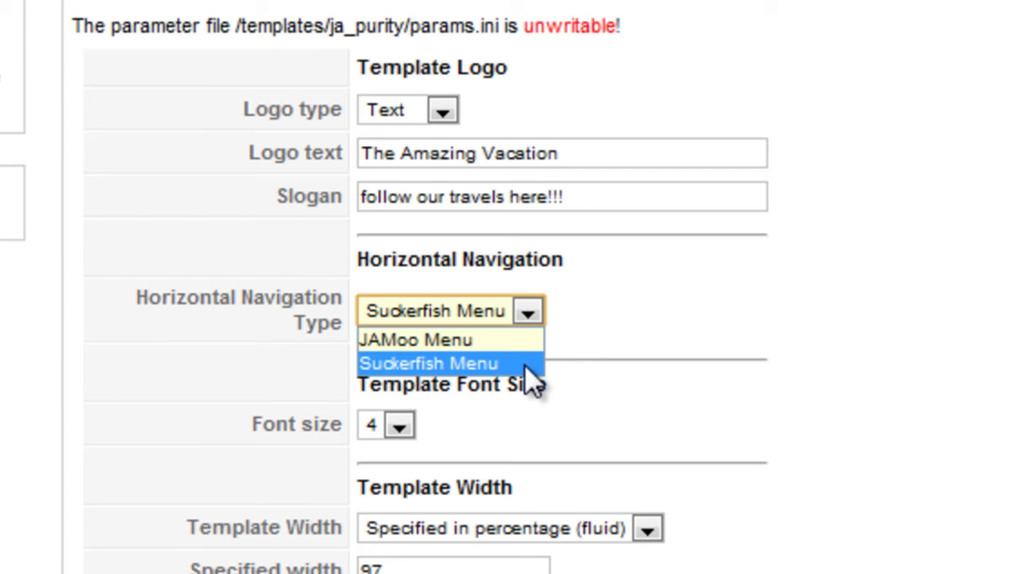
{"action": "left_click", "coordinate": [531, 309]}
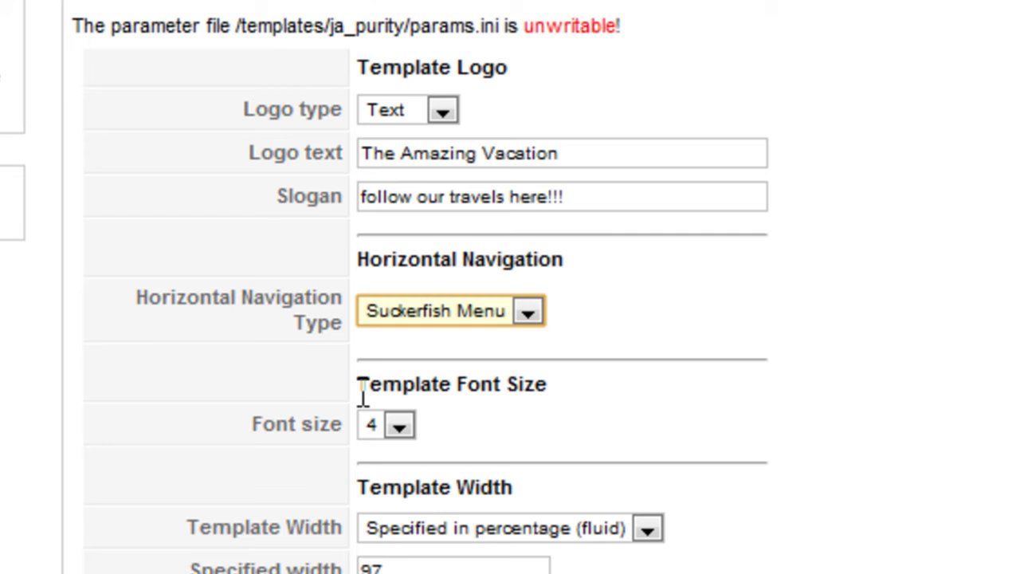
Step: Set Font size to 6 and Template Width to Specified in pixels with width 900
{"action": "left_click", "coordinate": [401, 426]}
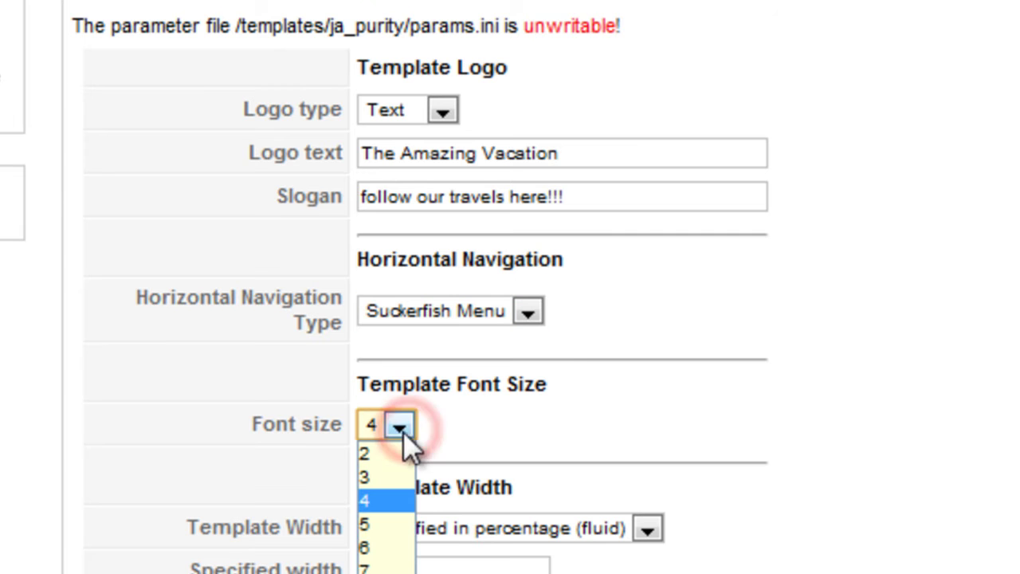
{"action": "left_click", "coordinate": [403, 549]}
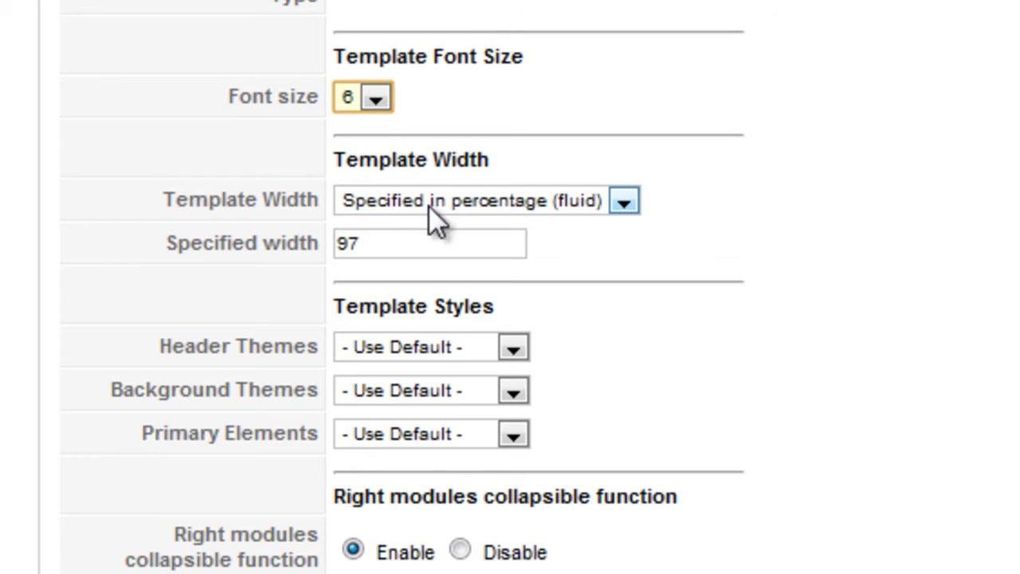
{"action": "left_click", "coordinate": [625, 203]}
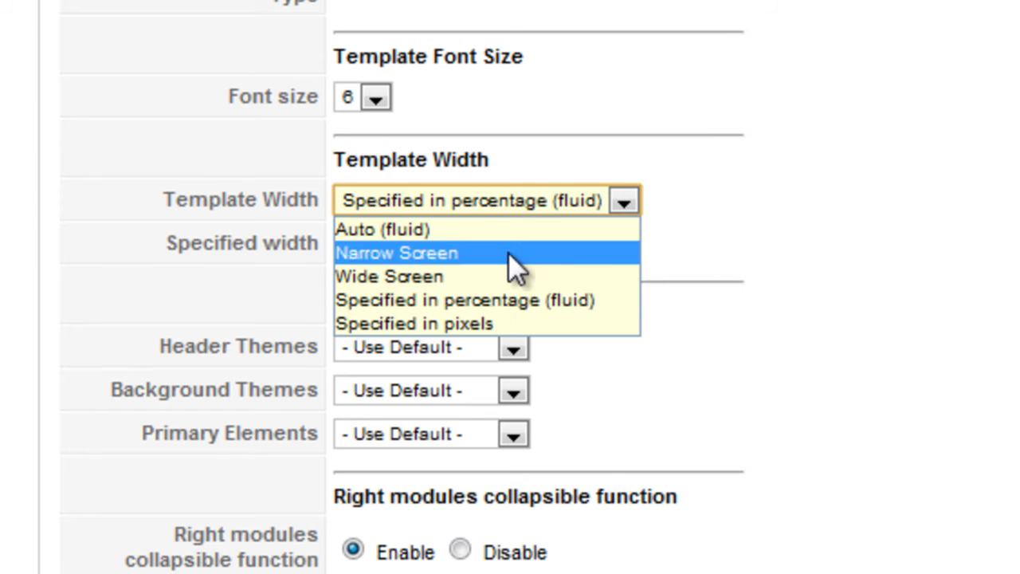
{"action": "left_click", "coordinate": [387, 326]}
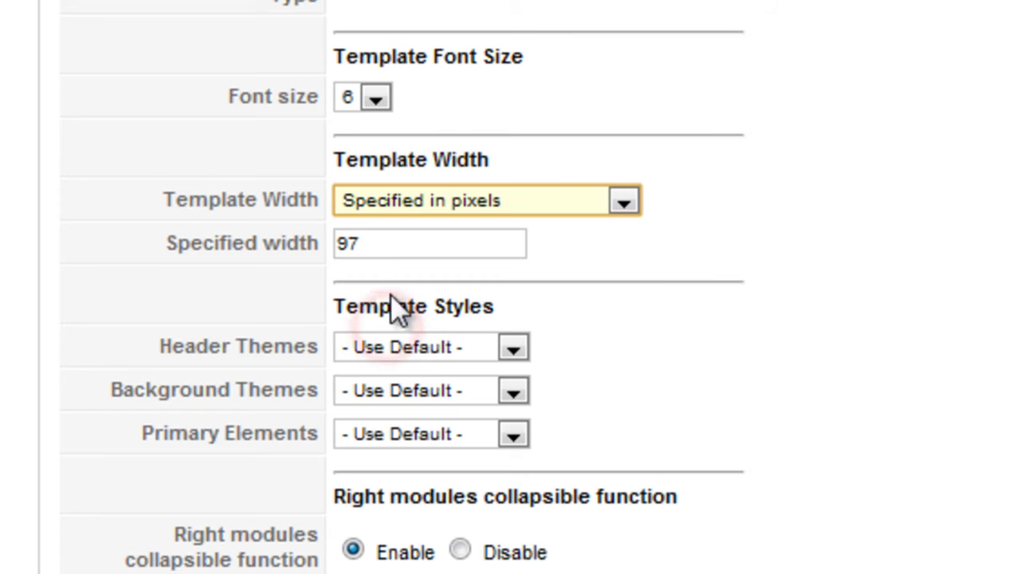
{"action": "left_click_drag", "start_coordinate": [367, 242], "coordinate": [338, 249]}
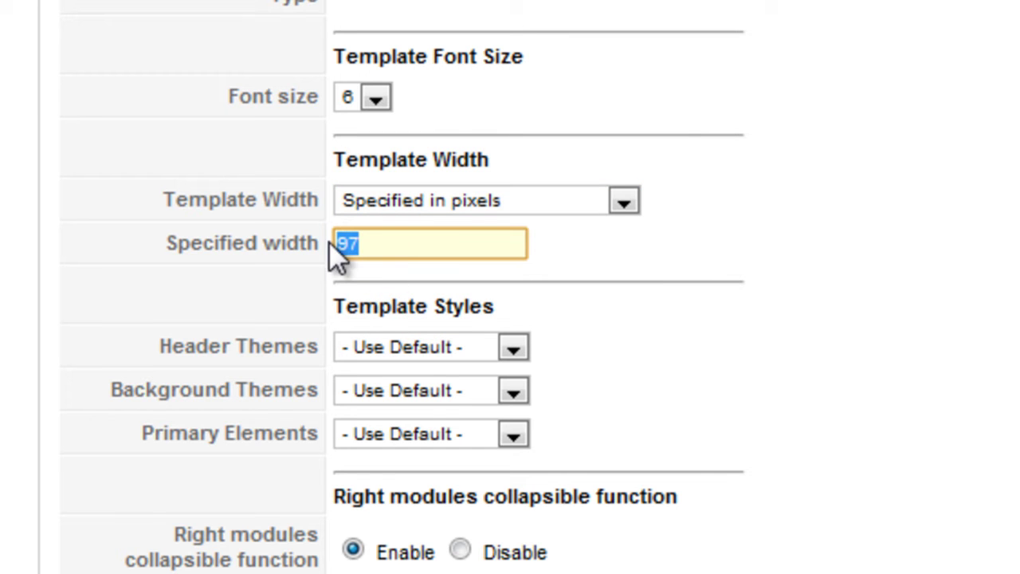
{"action": "type", "text": "900"}
{"action": "left_click", "coordinate": [622, 200]}
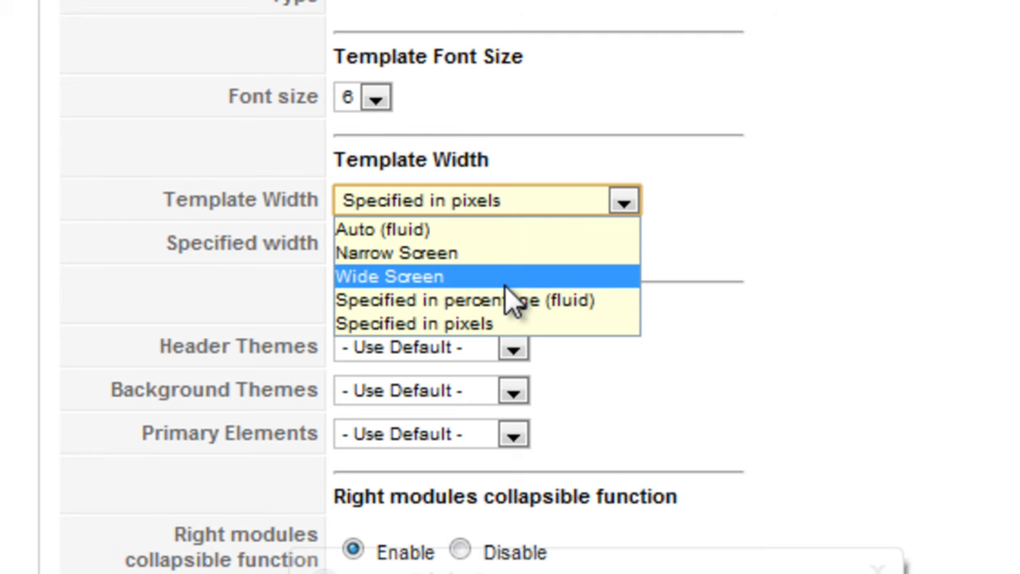
{"action": "left_click", "coordinate": [415, 323]}
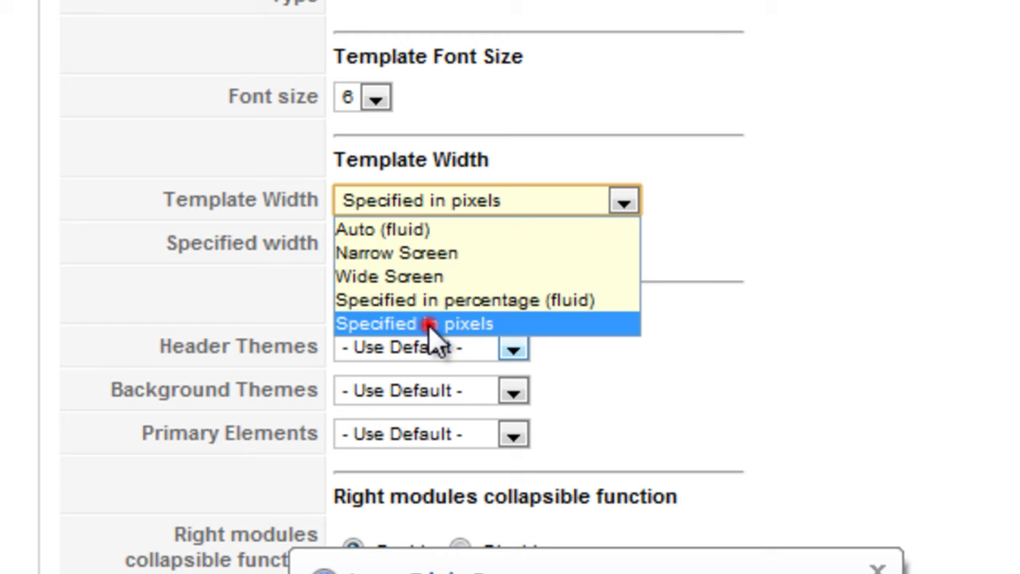
{"action": "mouse_move", "coordinate": [276, 242]}
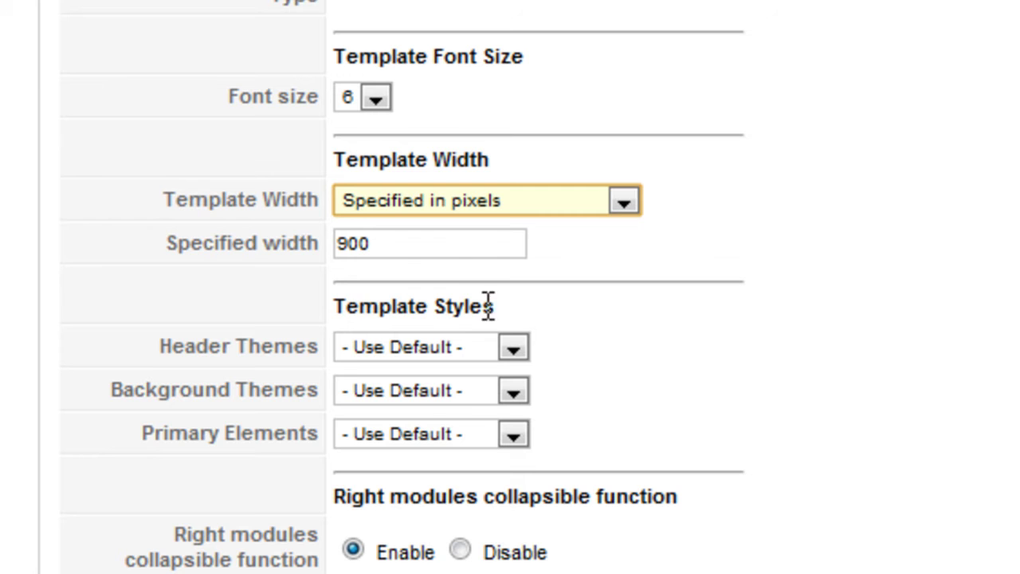
Step: Choose green Header Themes, keep Background Themes at Use Default, and set Primary Elements to red
{"action": "scroll", "coordinate": [396, 80], "scroll_direction": "down", "scroll_amount": 2}
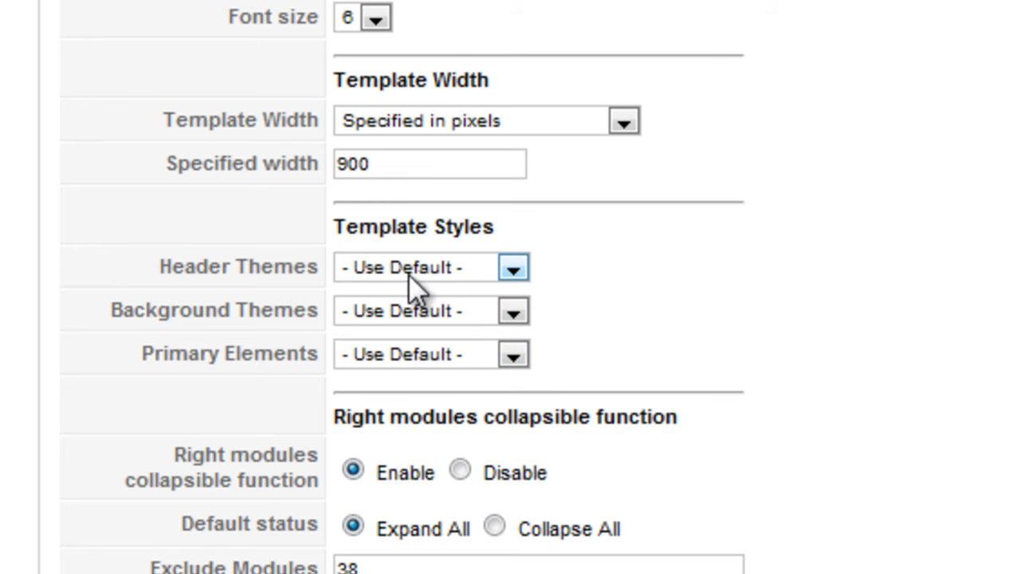
{"action": "left_click", "coordinate": [514, 268]}
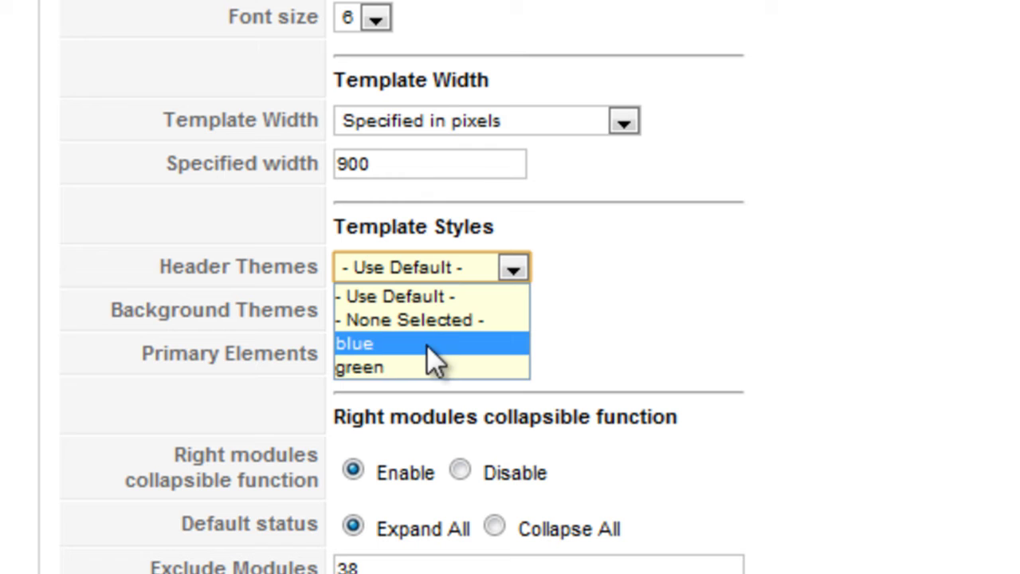
{"action": "left_click", "coordinate": [443, 369]}
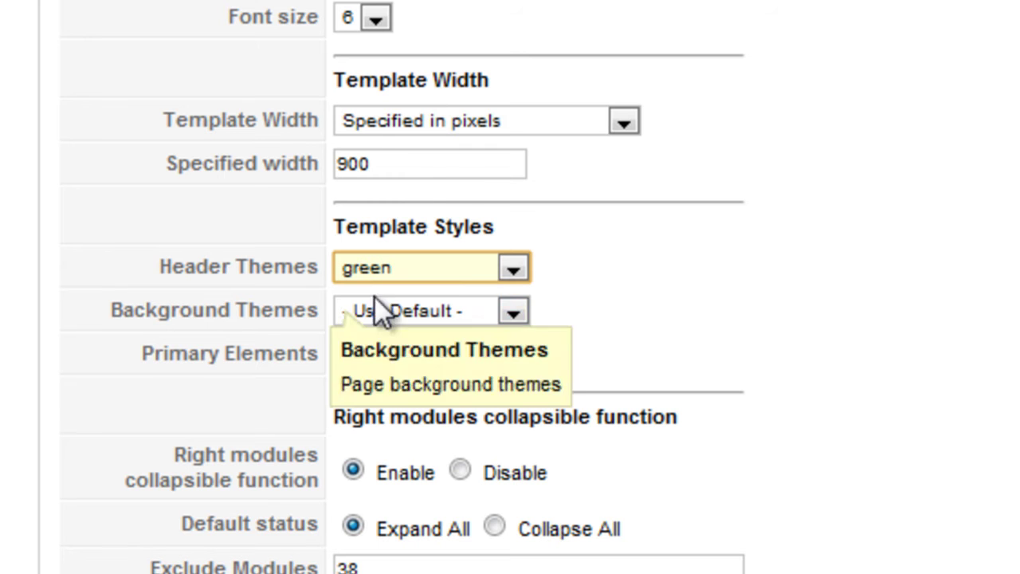
{"action": "left_click", "coordinate": [519, 306]}
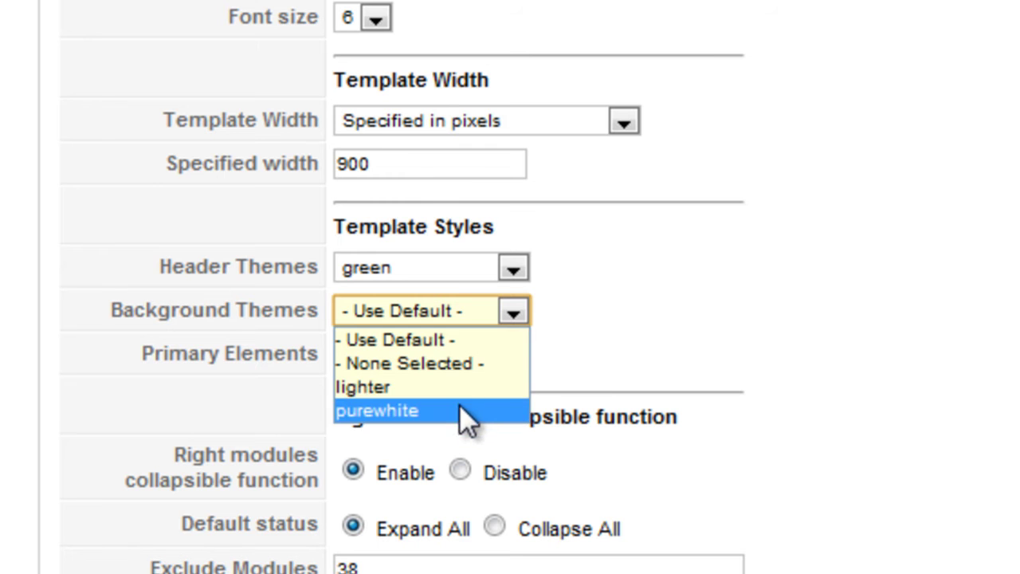
{"action": "left_click", "coordinate": [515, 313]}
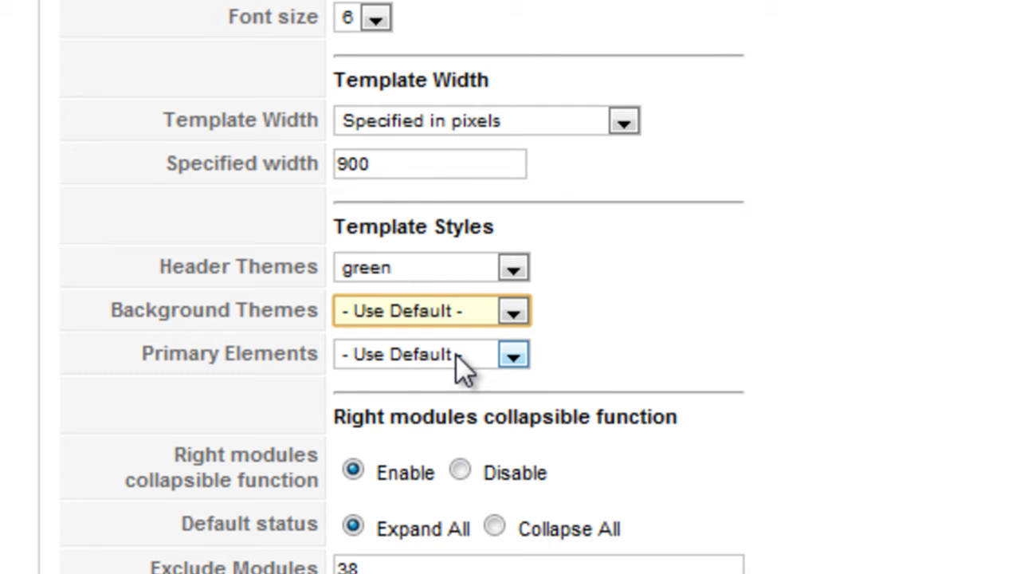
{"action": "left_click", "coordinate": [454, 353]}
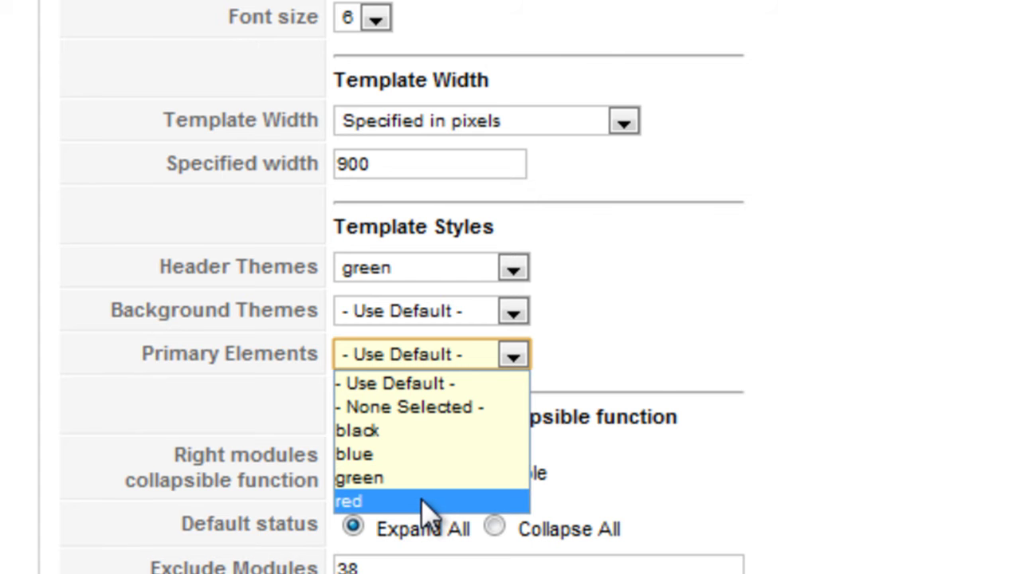
{"action": "left_click", "coordinate": [387, 500]}
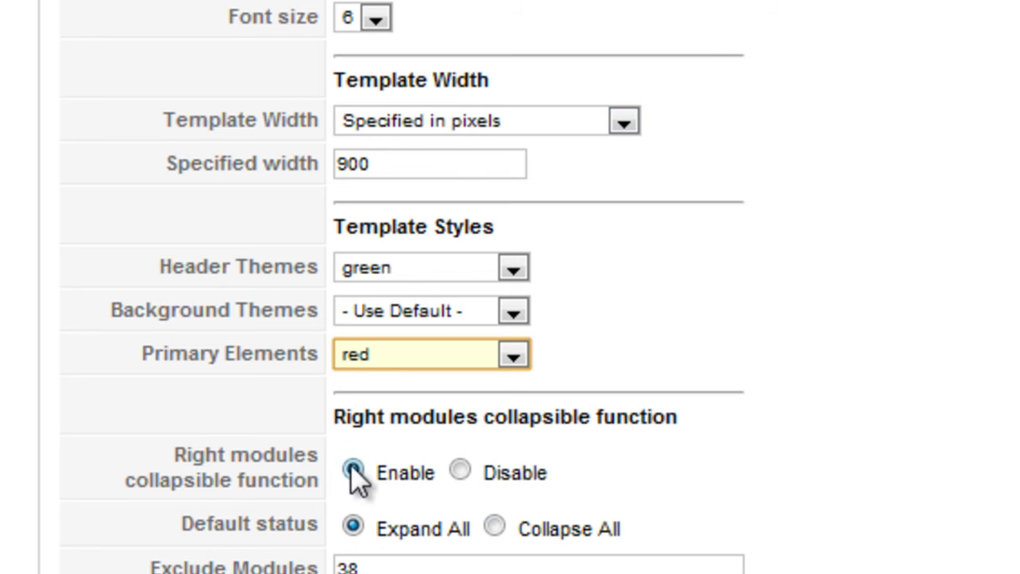
Step: Set the right modules' Default status to Collapse All
{"action": "left_click", "coordinate": [496, 528]}
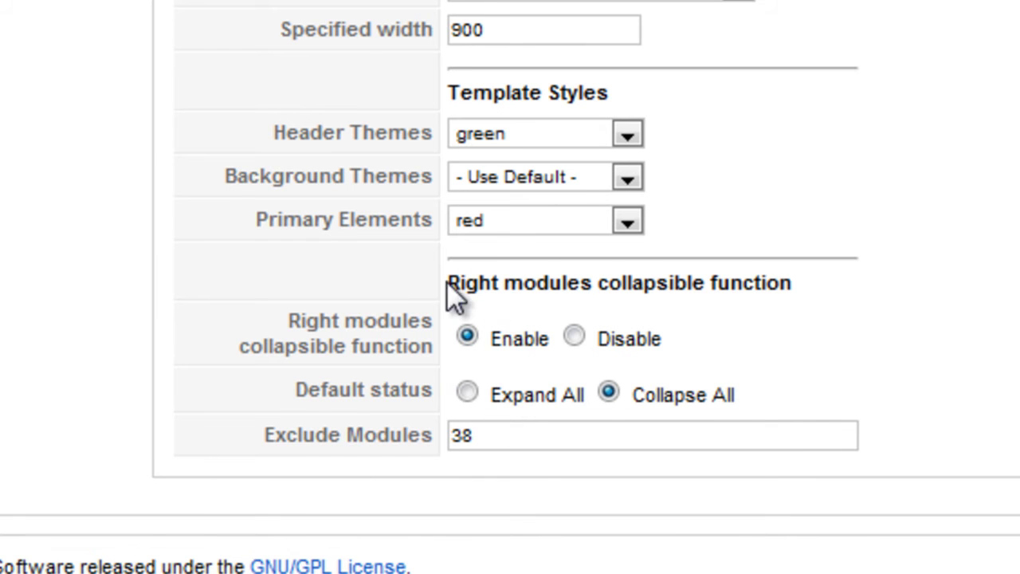
{"action": "left_click_drag", "start_coordinate": [447, 282], "coordinate": [788, 273]}
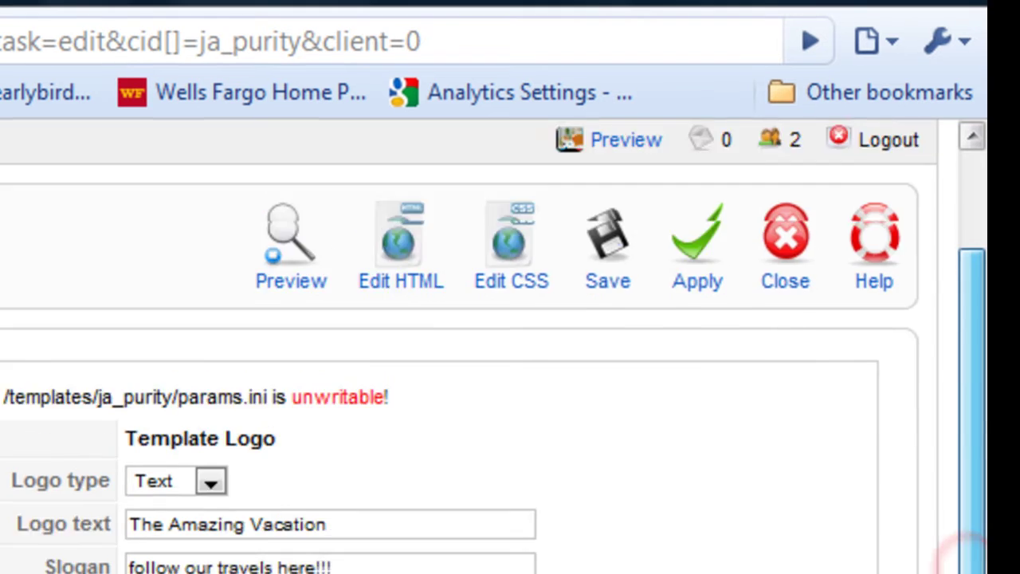
{"action": "left_click_drag", "start_coordinate": [966, 550], "coordinate": [966, 470]}
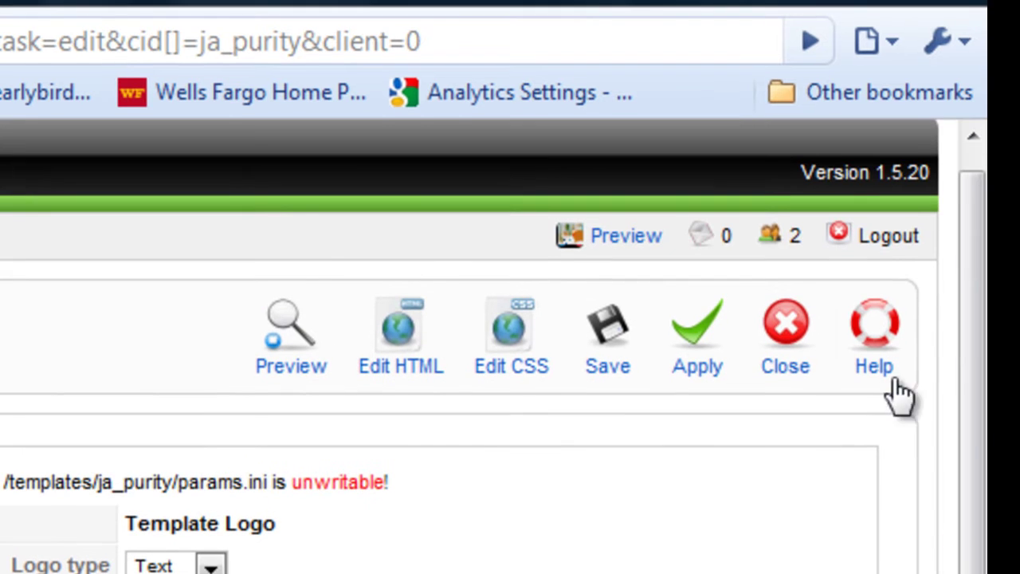
Step: Apply the settings, reload the front page, and expand then collapse the POLLS module
{"action": "left_click", "coordinate": [697, 338]}
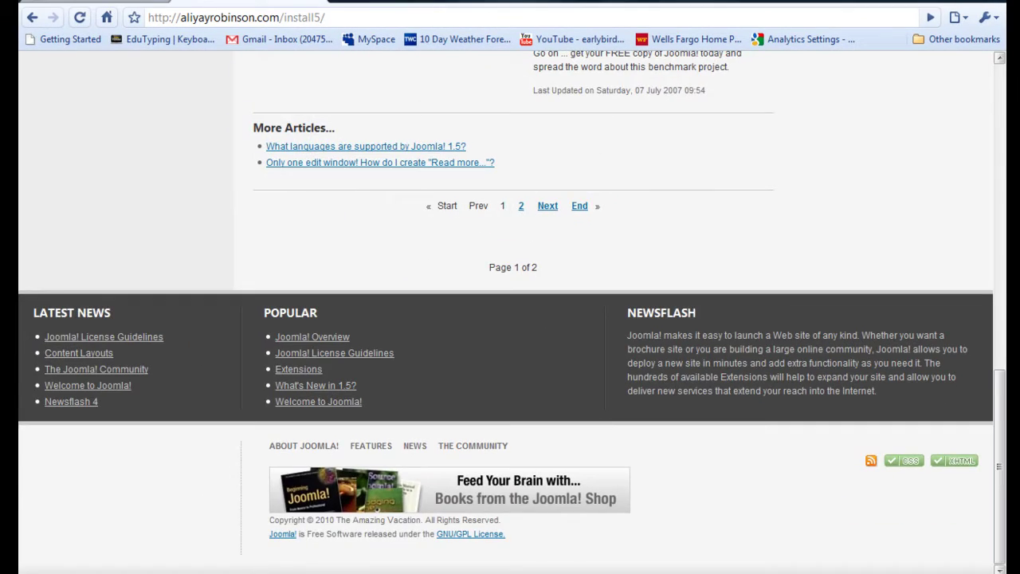
{"action": "left_click_drag", "start_coordinate": [999, 467], "coordinate": [1000, 156]}
{"action": "left_click", "coordinate": [79, 16]}
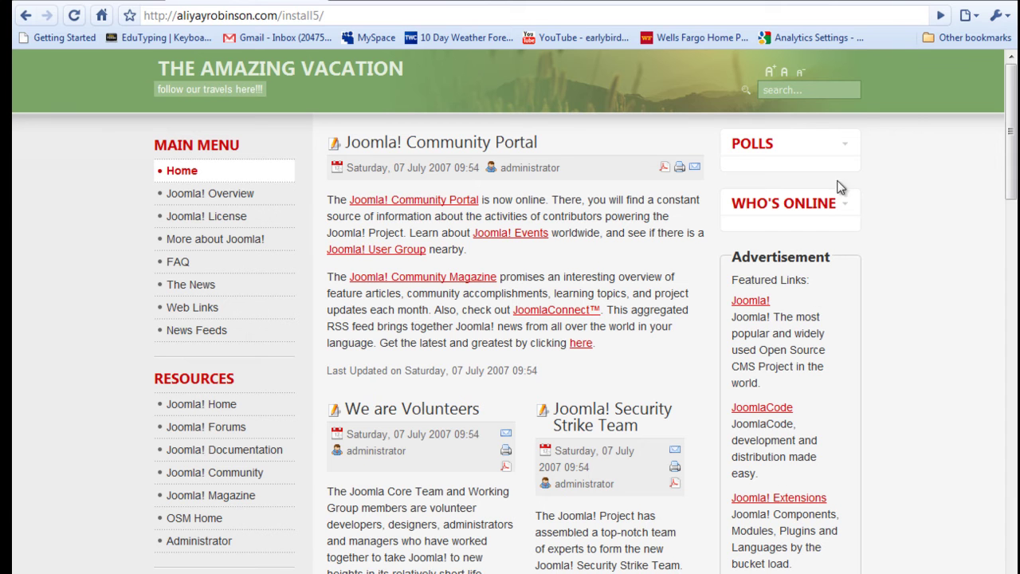
{"action": "left_click", "coordinate": [844, 147]}
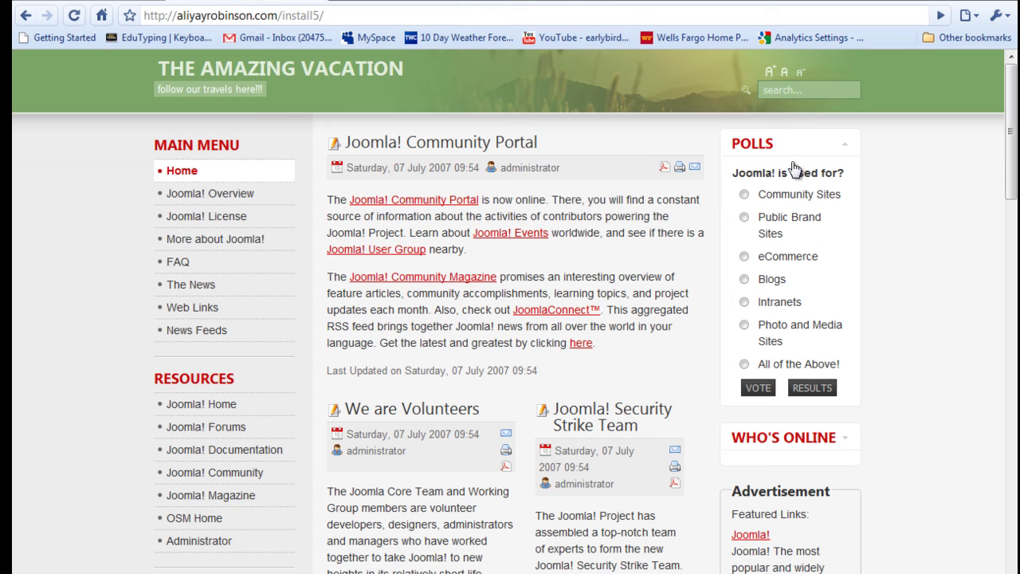
{"action": "left_click", "coordinate": [845, 149]}
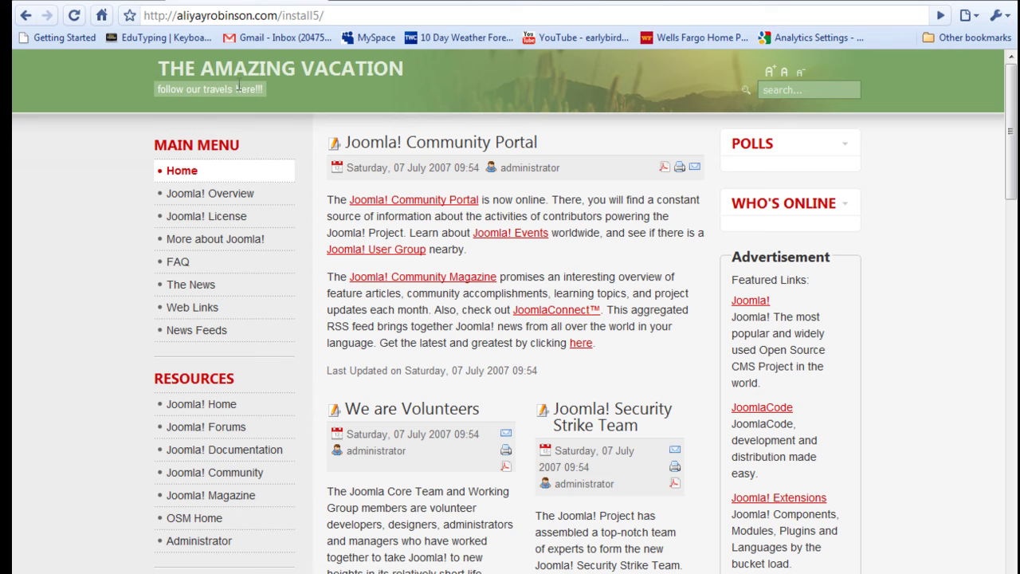
Step: Set Default status to Expand All and Logo type to Image, then apply the changes
{"action": "left_click", "coordinate": [125, 3]}
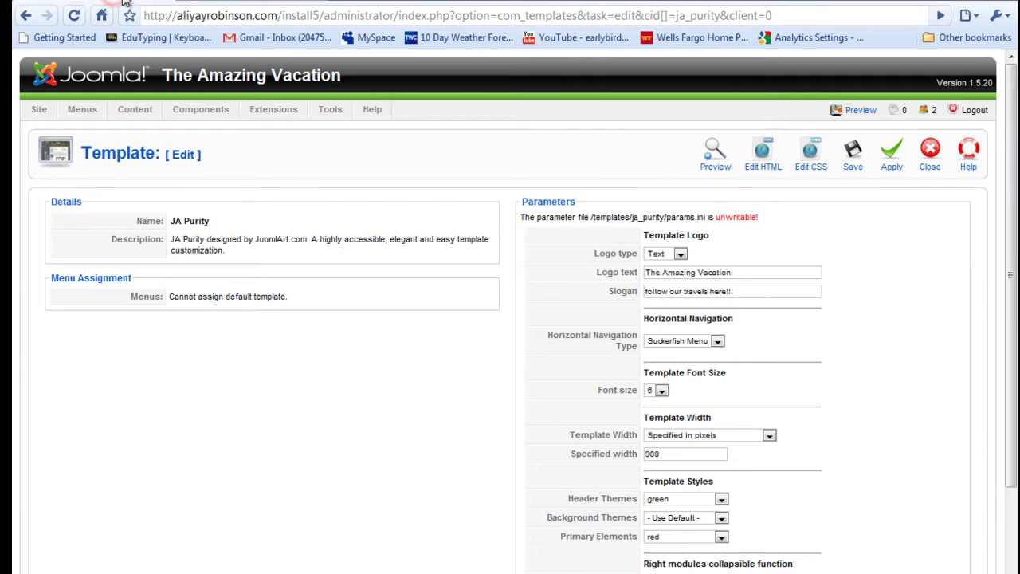
{"action": "scroll", "coordinate": [826, 319], "scroll_direction": "down", "scroll_amount": 3}
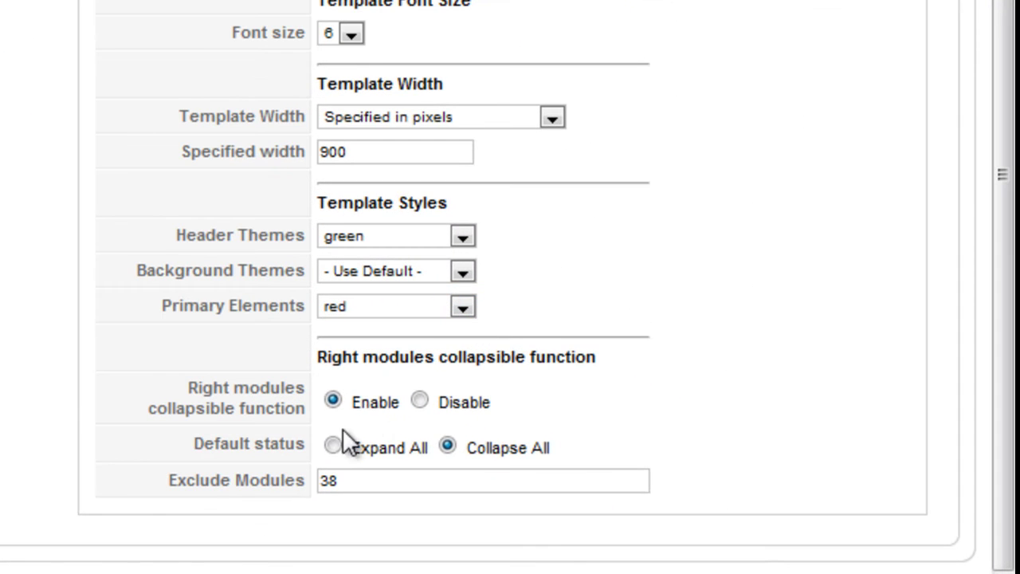
{"action": "left_click", "coordinate": [333, 446]}
{"action": "left_click", "coordinate": [437, 217]}
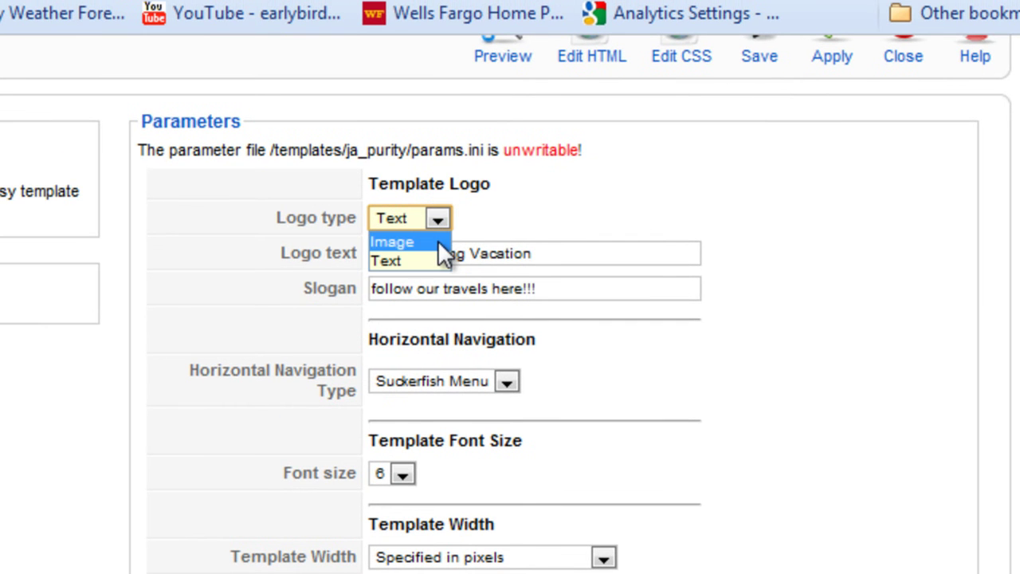
{"action": "left_click", "coordinate": [438, 240]}
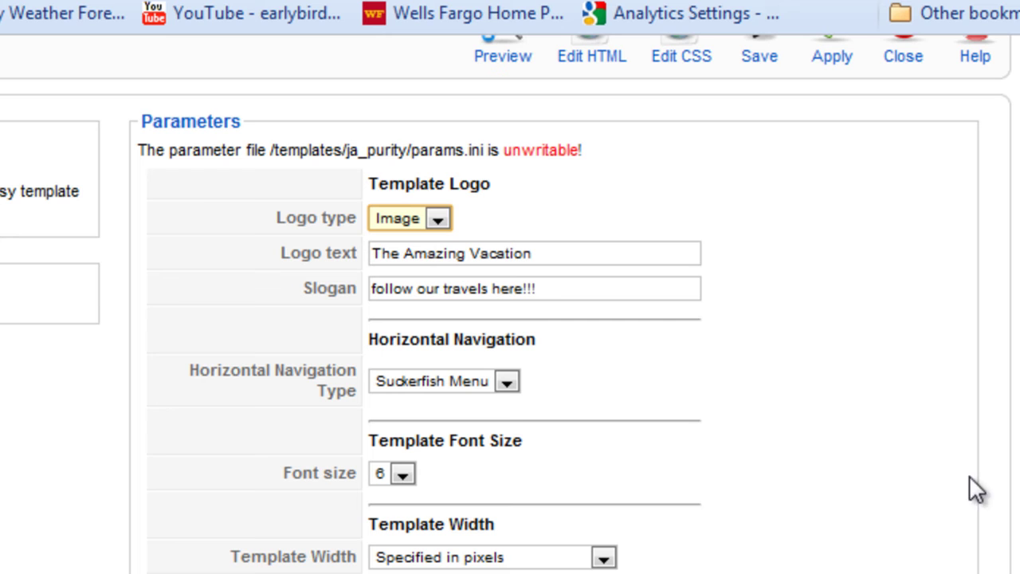
{"action": "scroll", "coordinate": [510, 303], "scroll_direction": "up", "scroll_amount": 3}
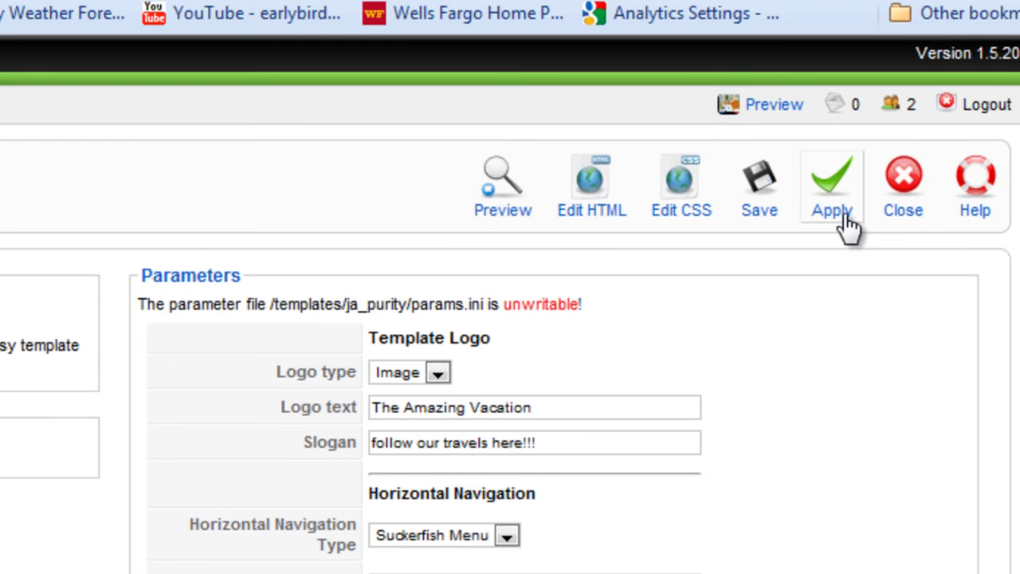
{"action": "left_click", "coordinate": [838, 204]}
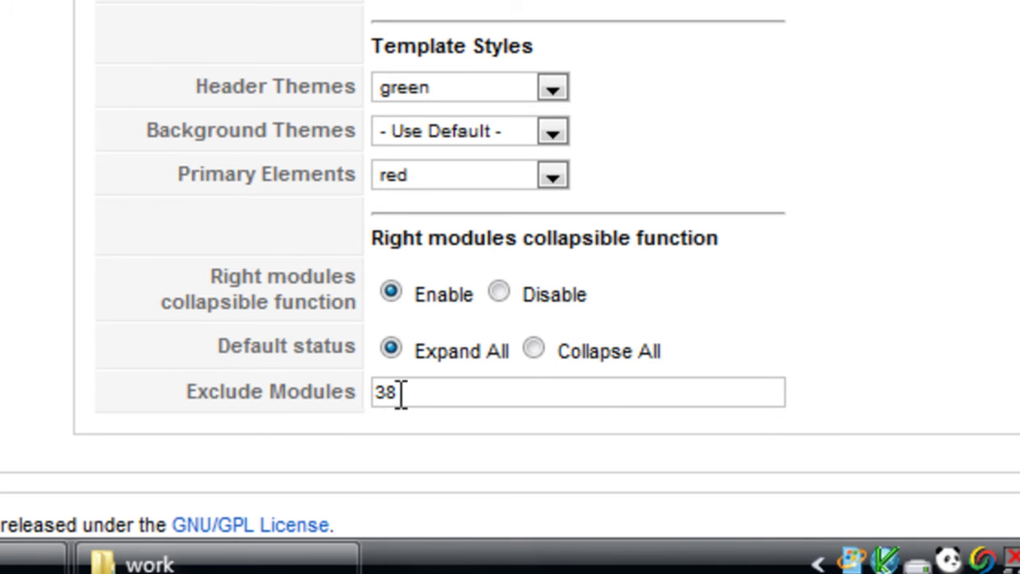
{"action": "scroll", "coordinate": [510, 268], "scroll_direction": "up", "scroll_amount": 1}
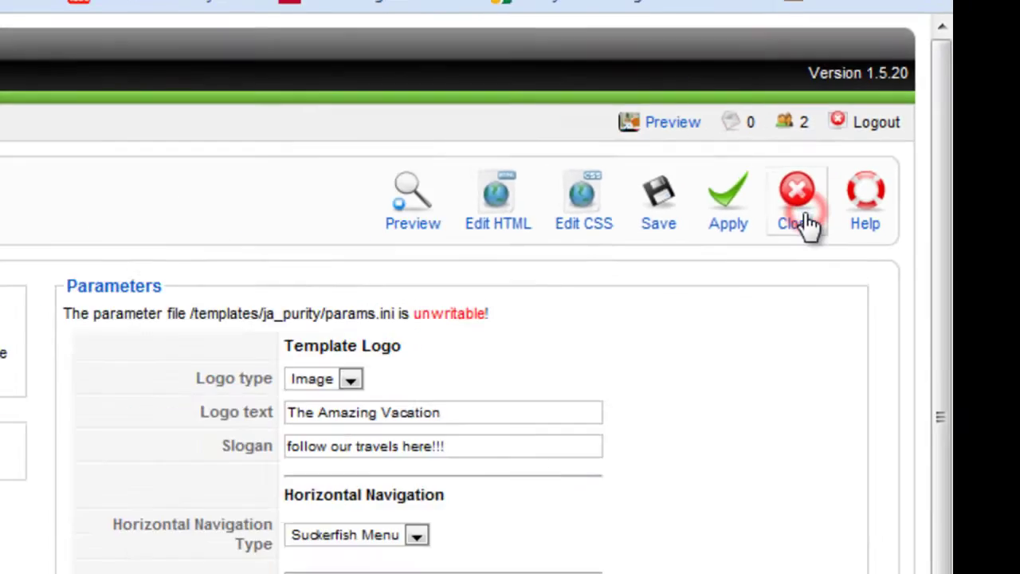
Step: Close the template and browse the Module Manager list, checking the Display # options
{"action": "left_click", "coordinate": [674, 291]}
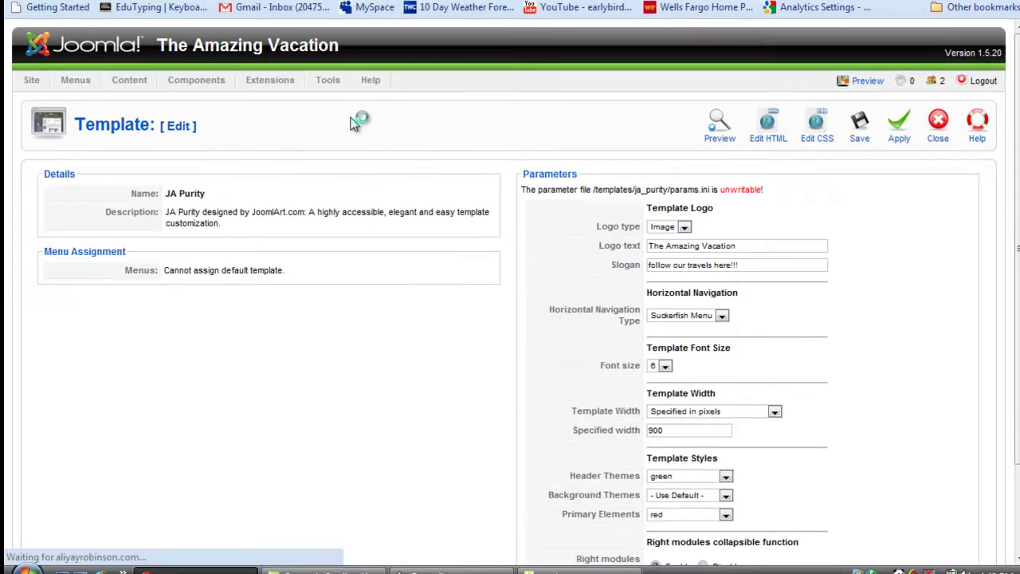
{"action": "mouse_move", "coordinate": [278, 79]}
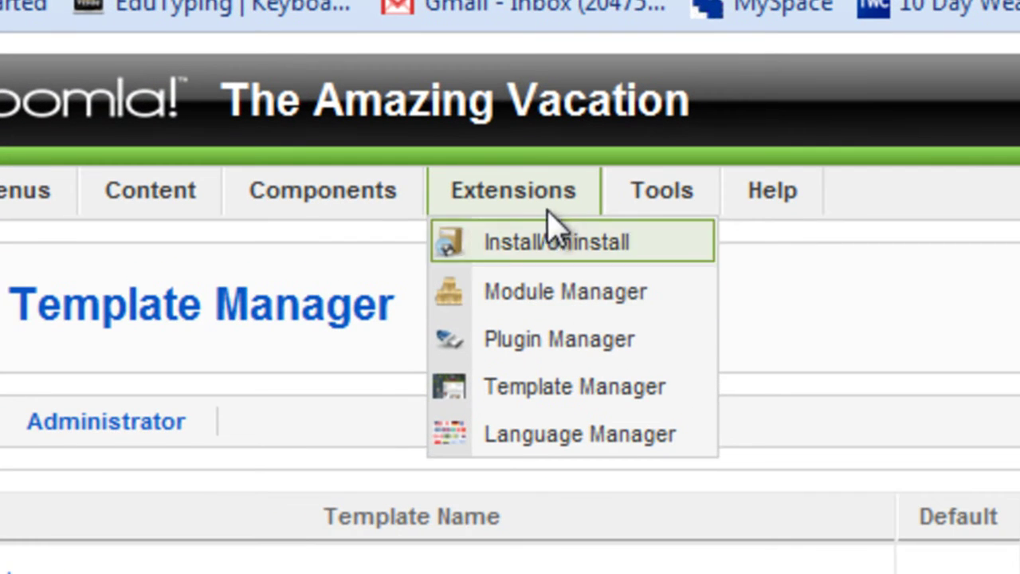
{"action": "left_click", "coordinate": [558, 299]}
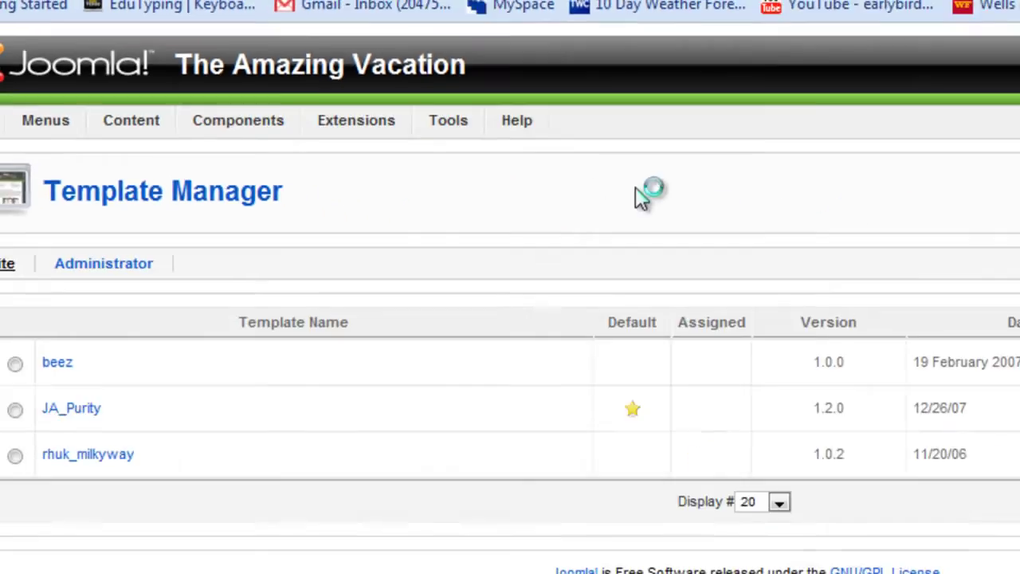
{"action": "scroll", "coordinate": [973, 240], "scroll_direction": "down", "scroll_amount": 5}
{"action": "scroll", "coordinate": [973, 239], "scroll_direction": "up", "scroll_amount": 5}
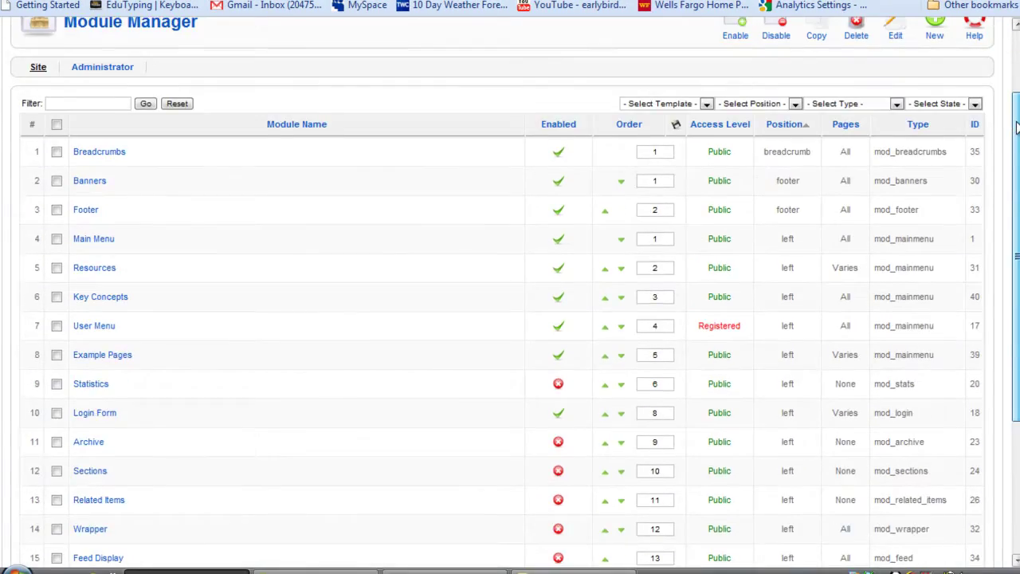
{"action": "left_click_drag", "start_coordinate": [987, 159], "coordinate": [993, 510]}
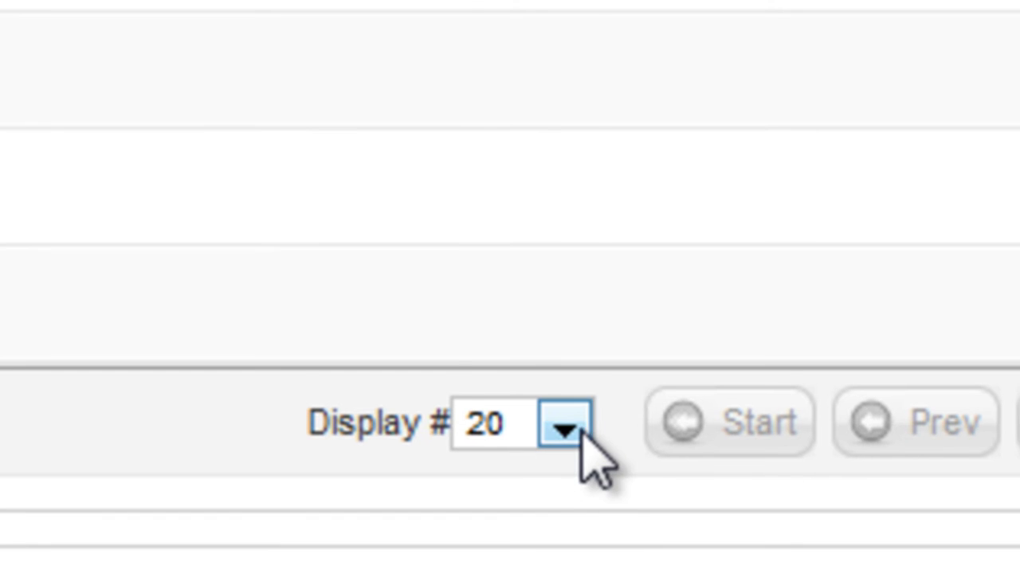
{"action": "left_click", "coordinate": [580, 430]}
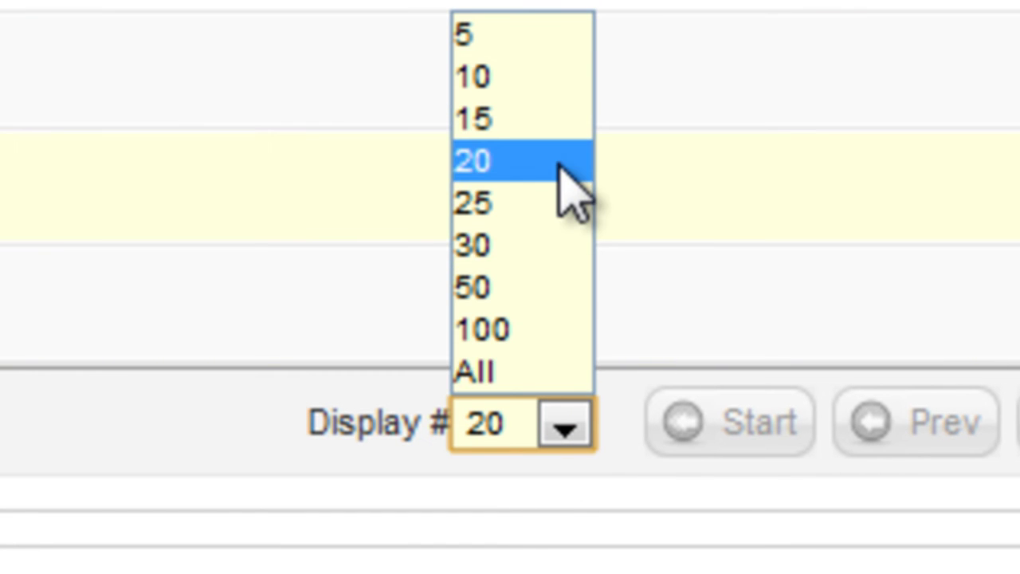
{"action": "left_click", "coordinate": [1014, 431]}
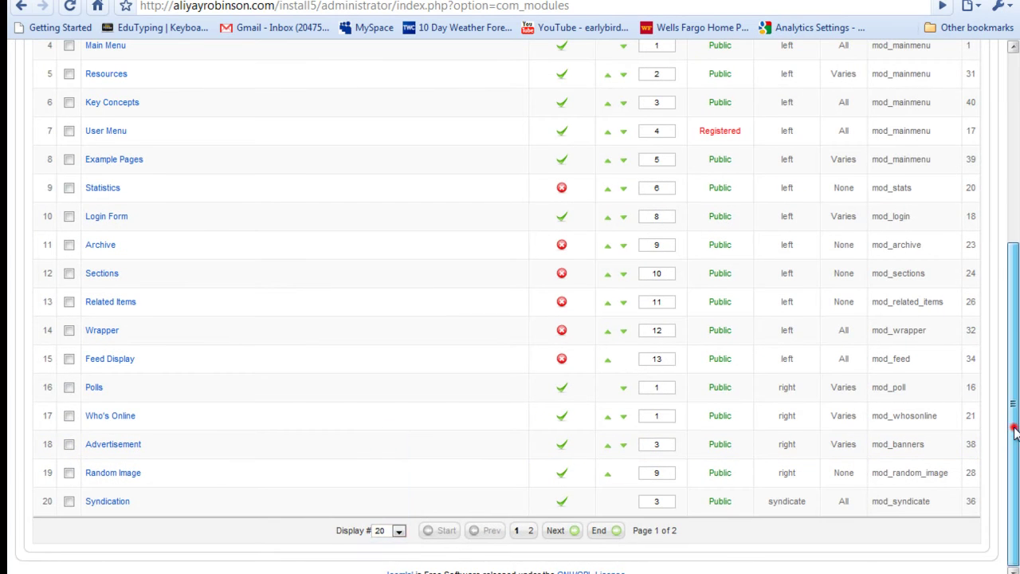
{"action": "left_click_drag", "start_coordinate": [1014, 431], "coordinate": [1014, 252]}
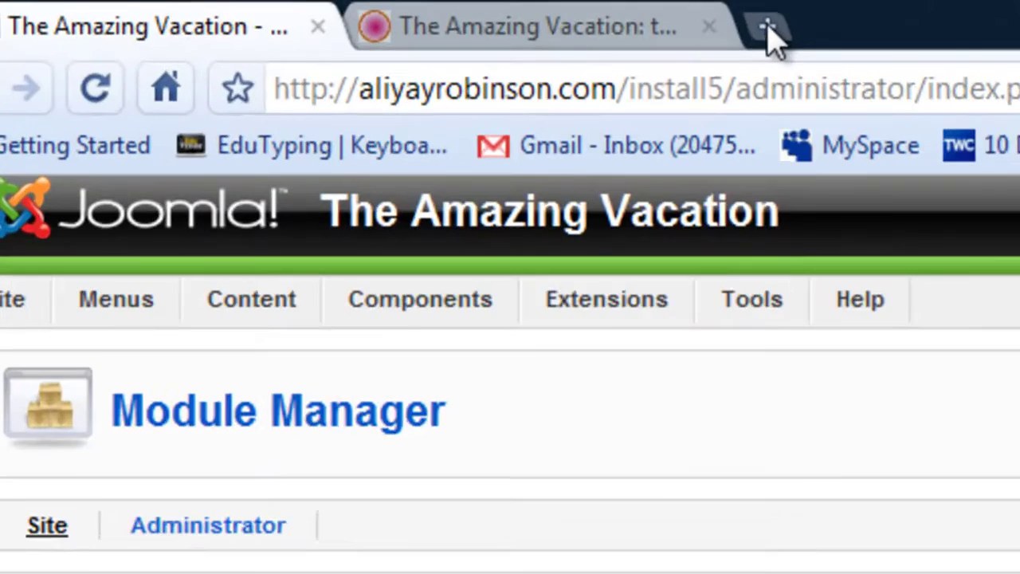
Step: In a new tab, load w3schools.com and open the Browser Display statistics page
{"action": "left_click", "coordinate": [365, 19]}
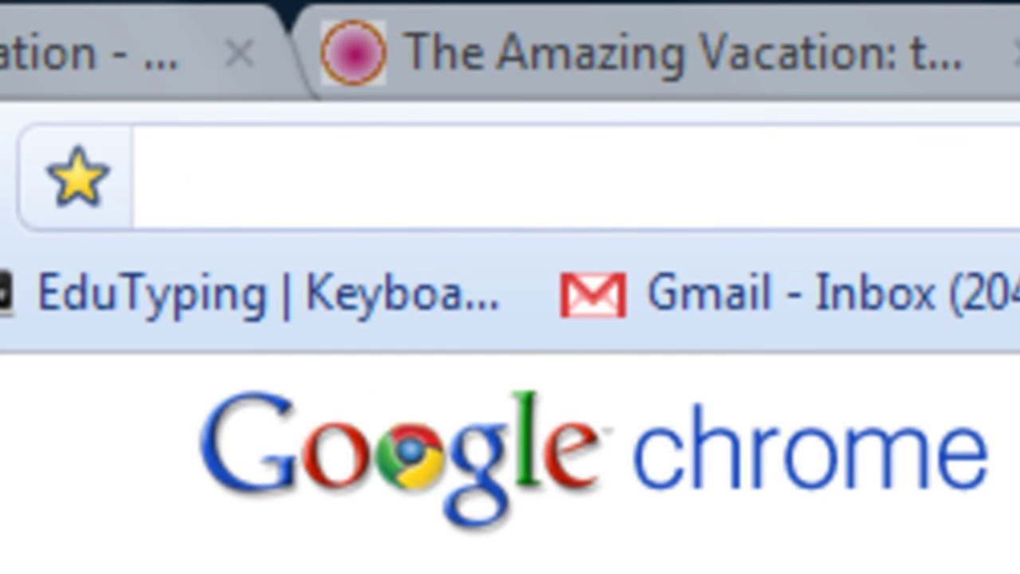
{"action": "type", "text": "w"}
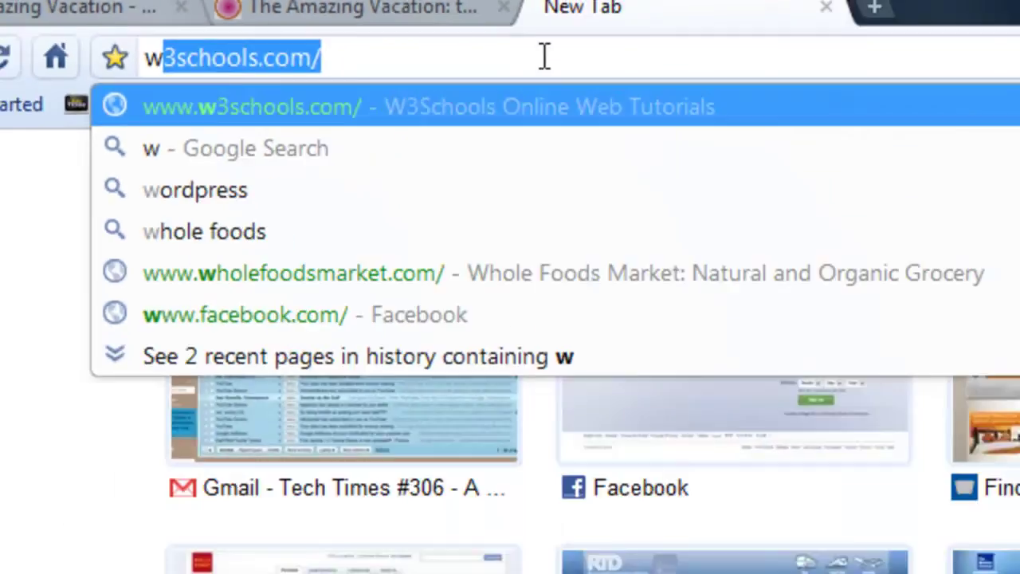
{"action": "key", "text": "Return"}
{"action": "scroll", "coordinate": [572, 309], "scroll_direction": "down", "scroll_amount": 3}
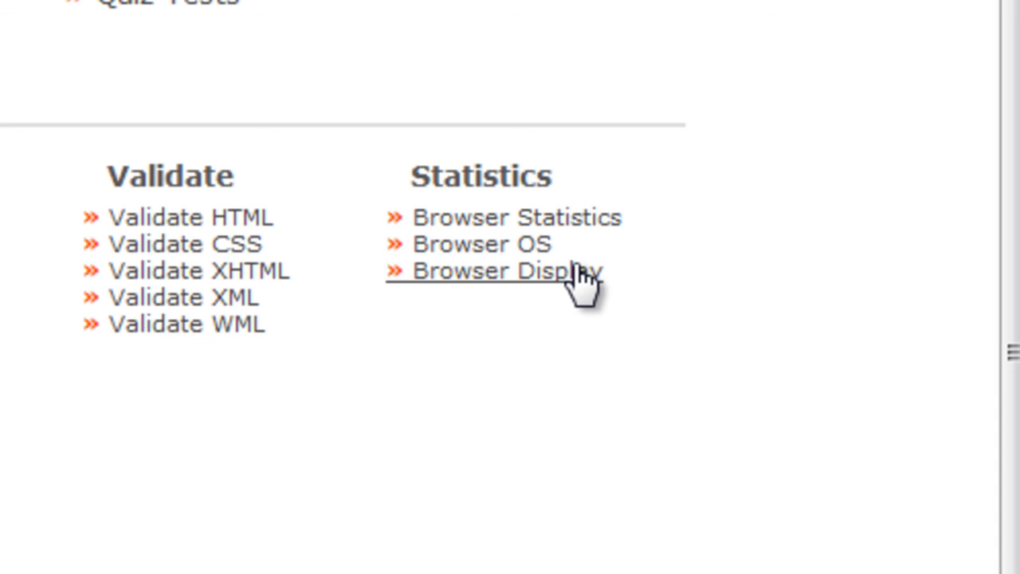
{"action": "left_click", "coordinate": [523, 281]}
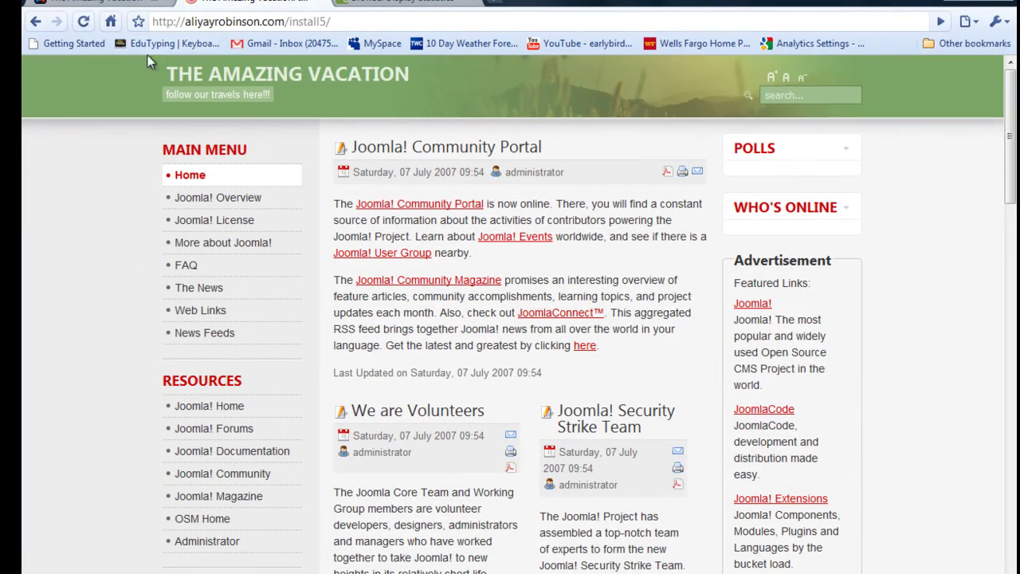
Step: Reload the front page to show the image logo and the expanded Polls module
{"action": "left_click", "coordinate": [87, 24]}
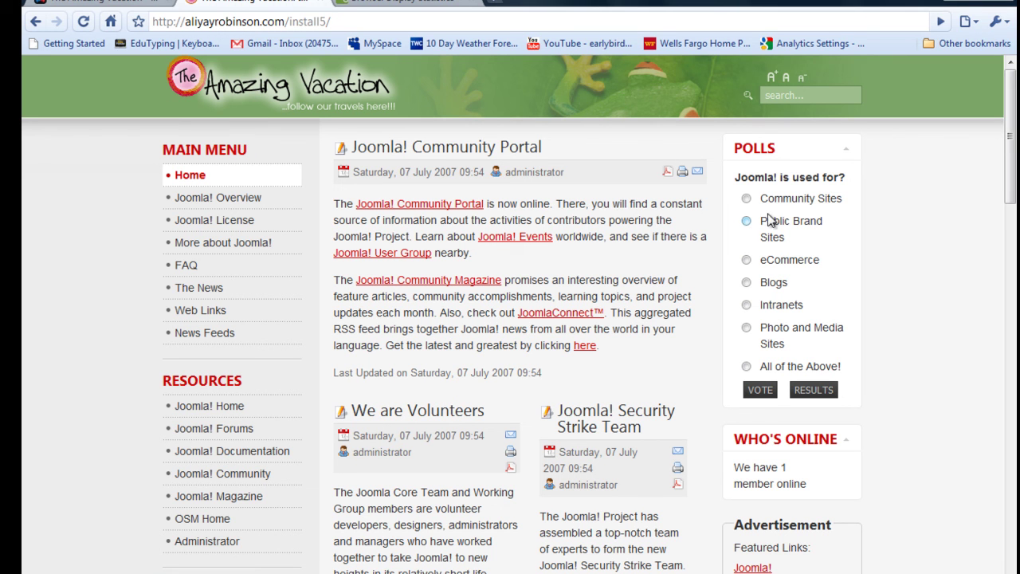
{"action": "left_click_drag", "start_coordinate": [496, 204], "coordinate": [680, 207]}
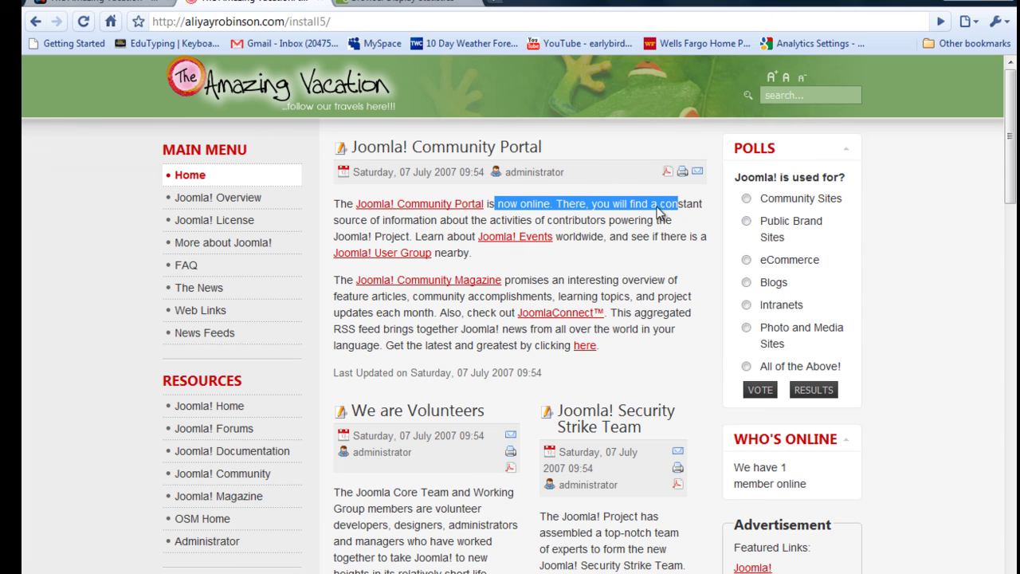
{"action": "left_click", "coordinate": [589, 230]}
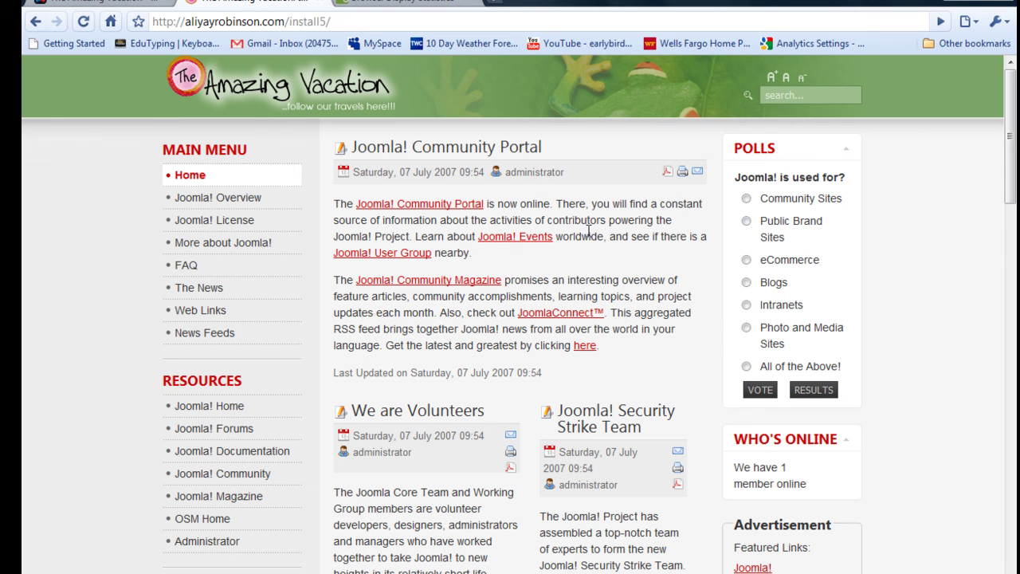